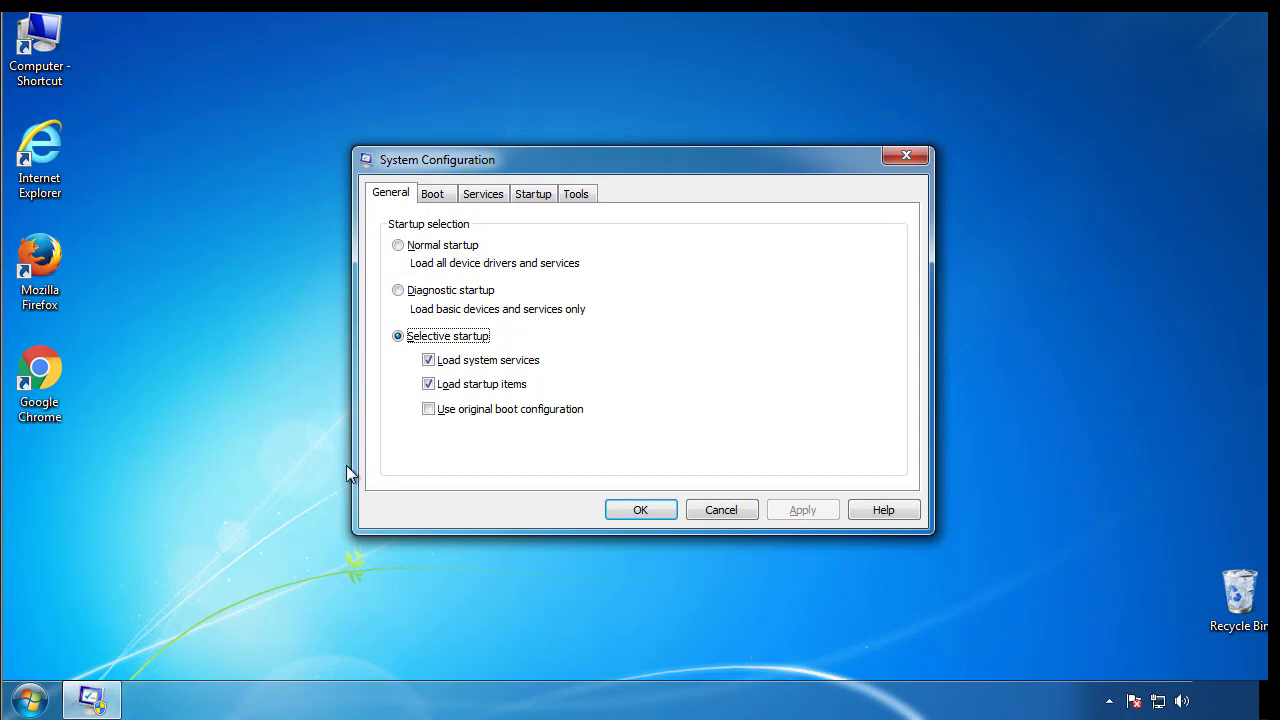
Enable Safe boot with the Minimal option, restart the computer to apply it, and dismiss the safe mode help window.
click(432, 196)
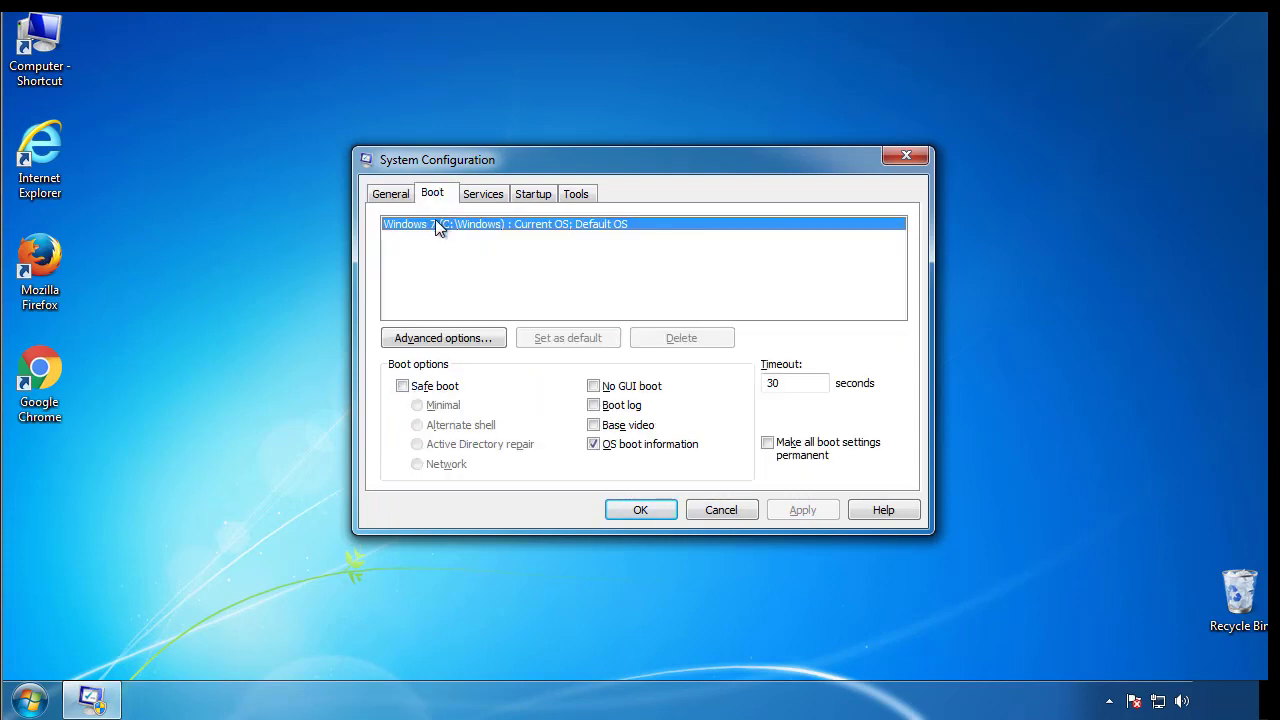
click(402, 386)
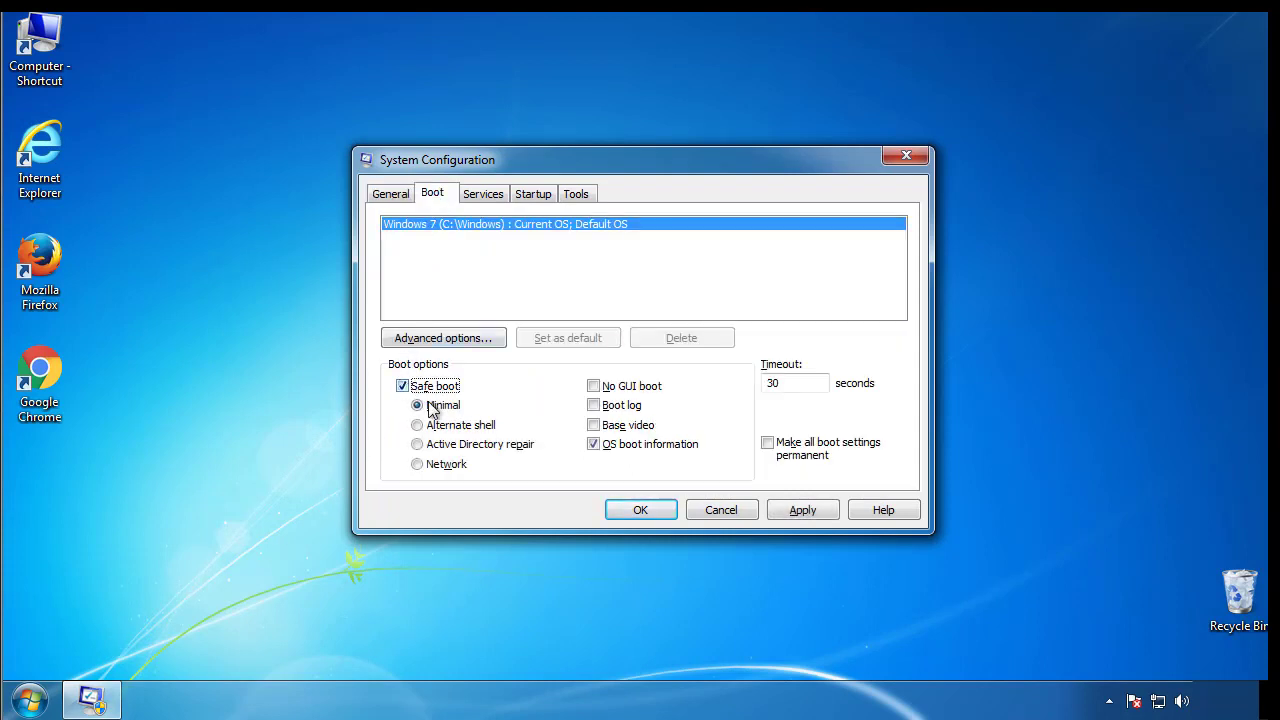
click(649, 510)
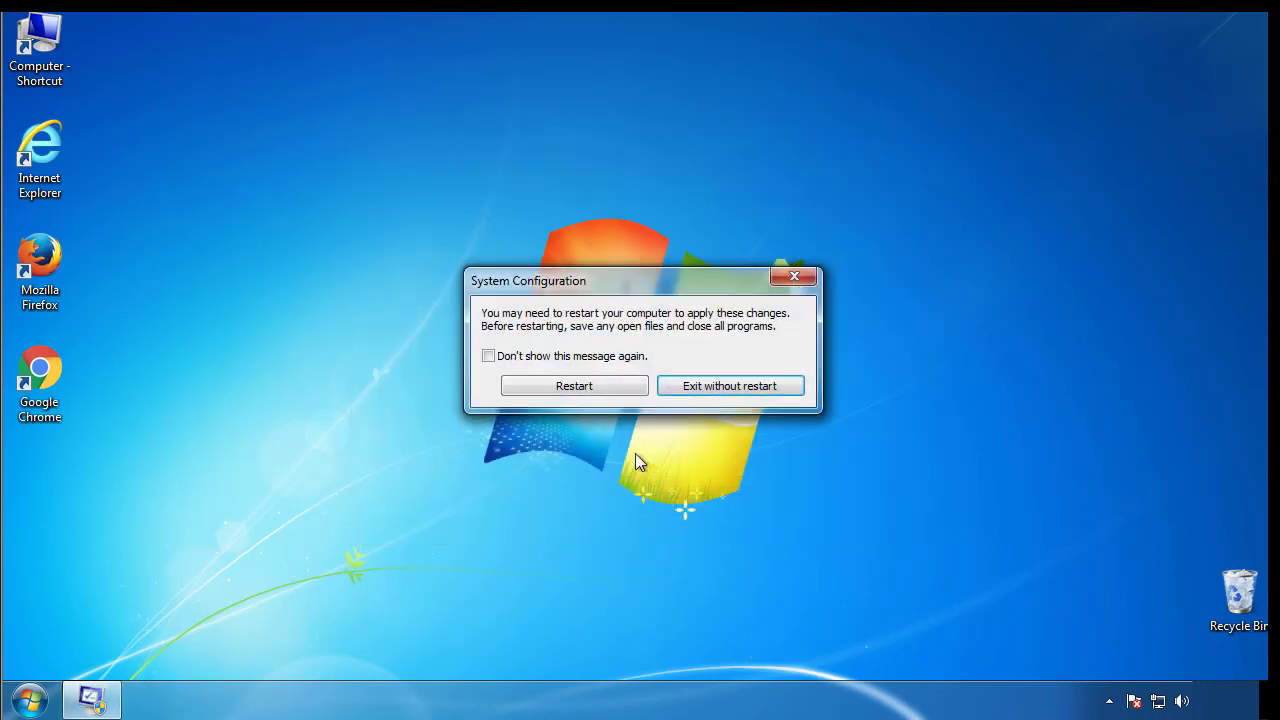
click(578, 388)
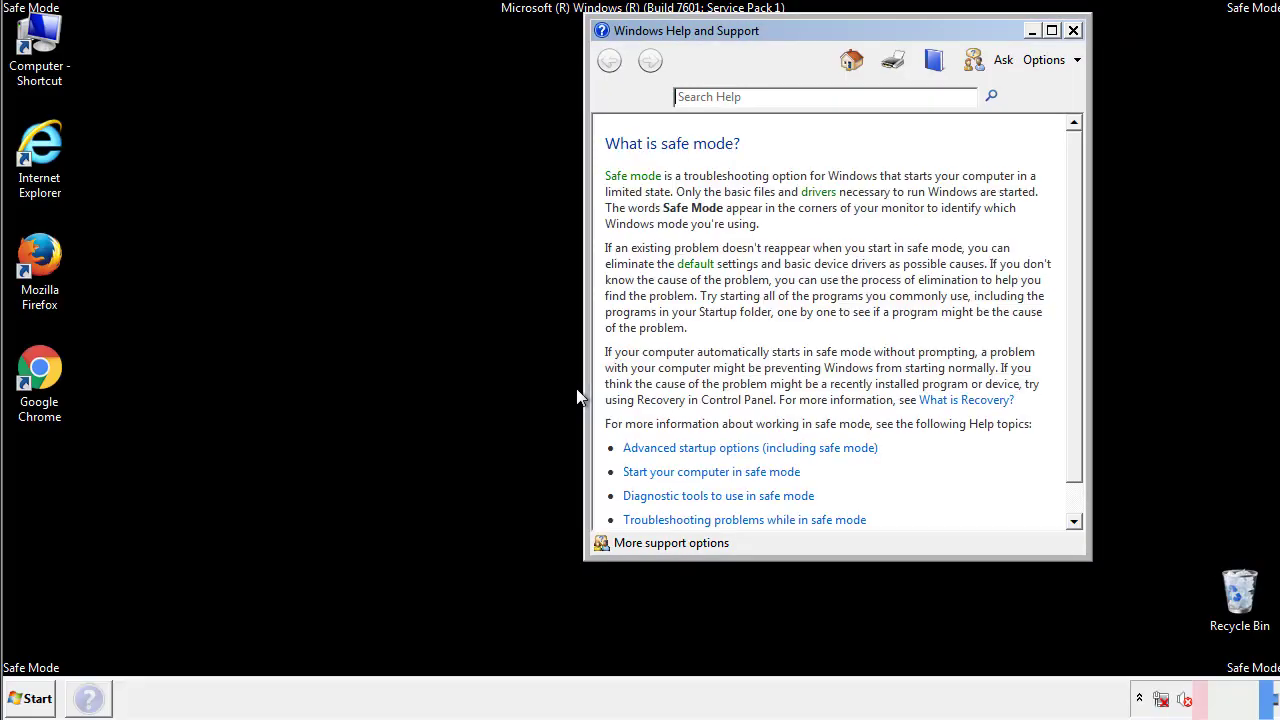
click(1073, 30)
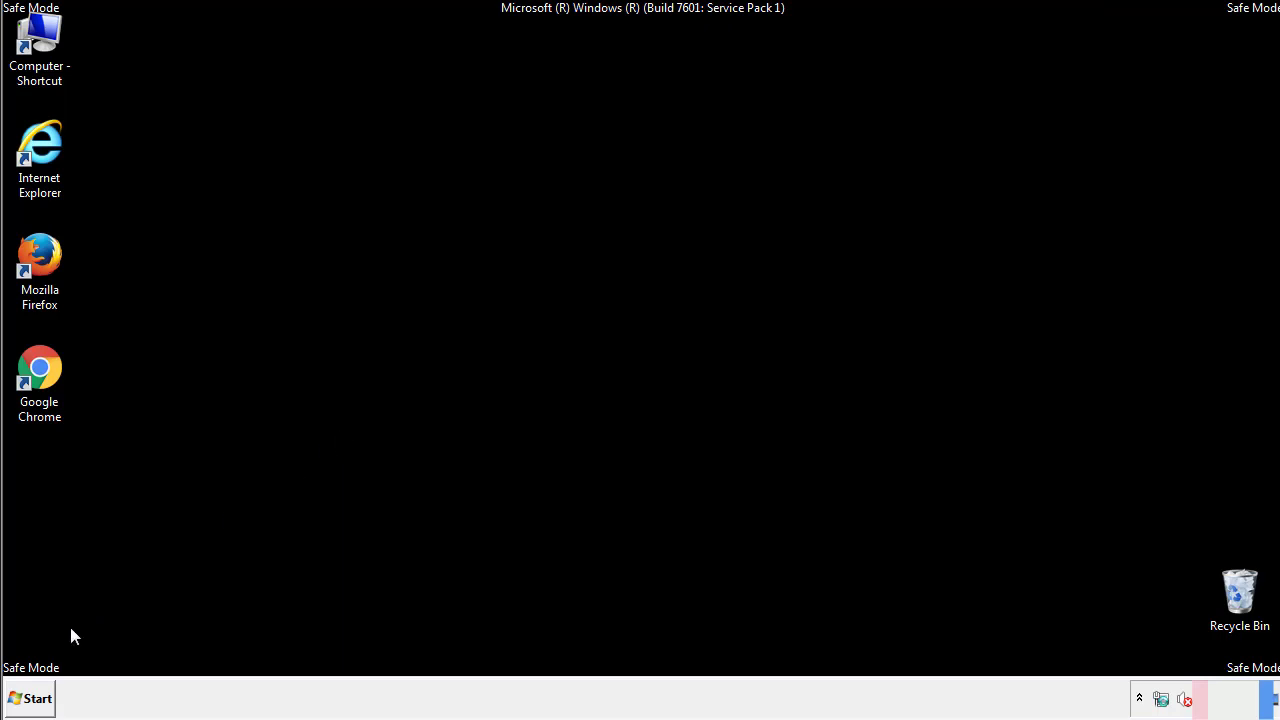
Make sure Folder Options in Control Panel is set to show hidden files, folders, and drives.
click(30, 699)
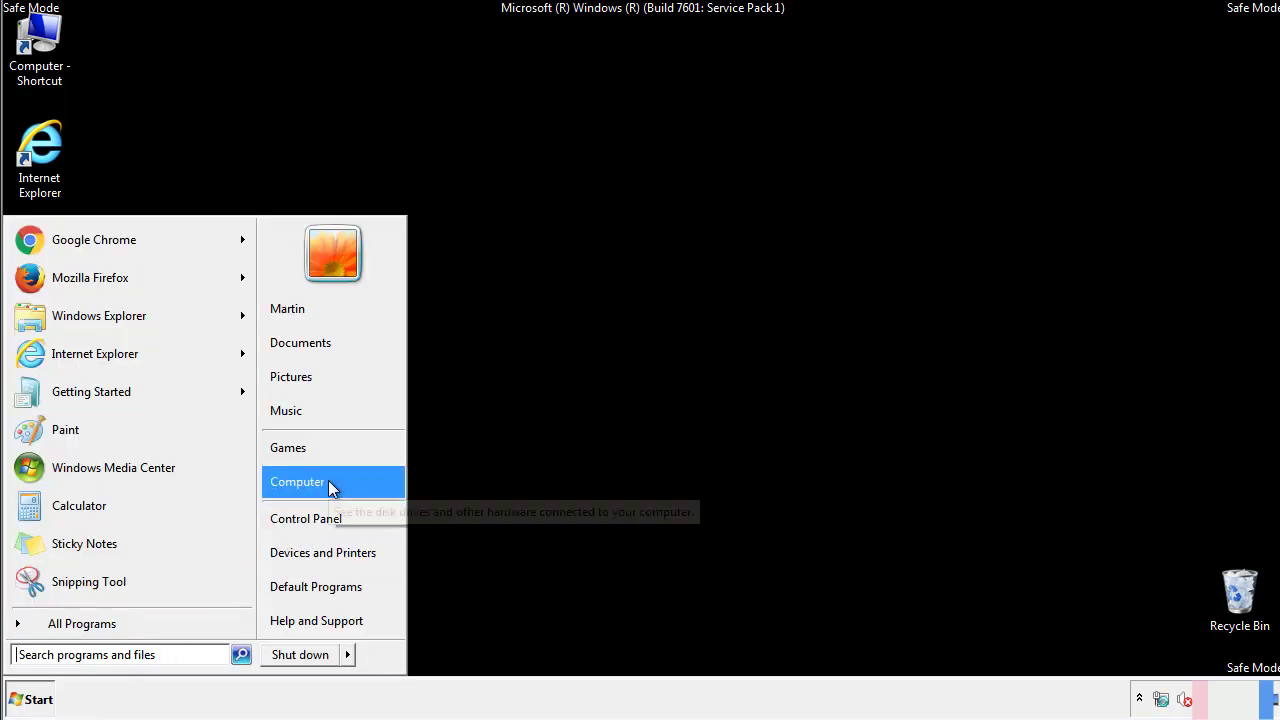
click(318, 515)
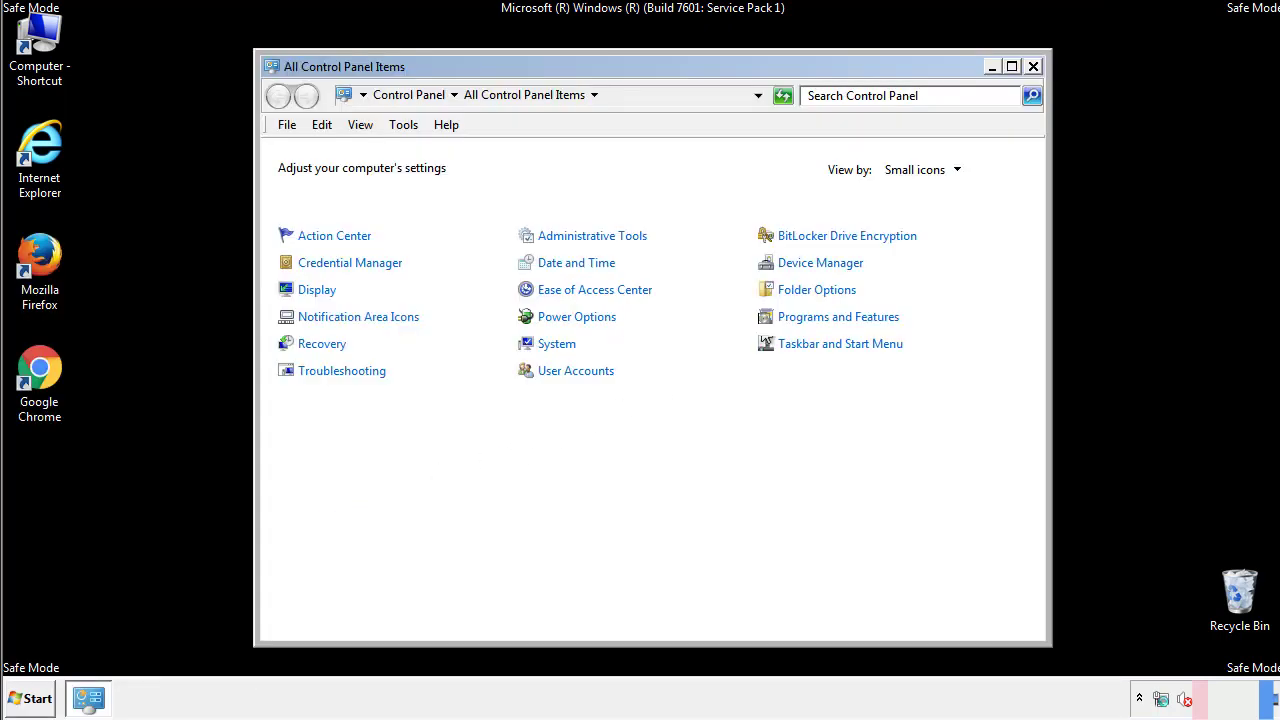
click(818, 289)
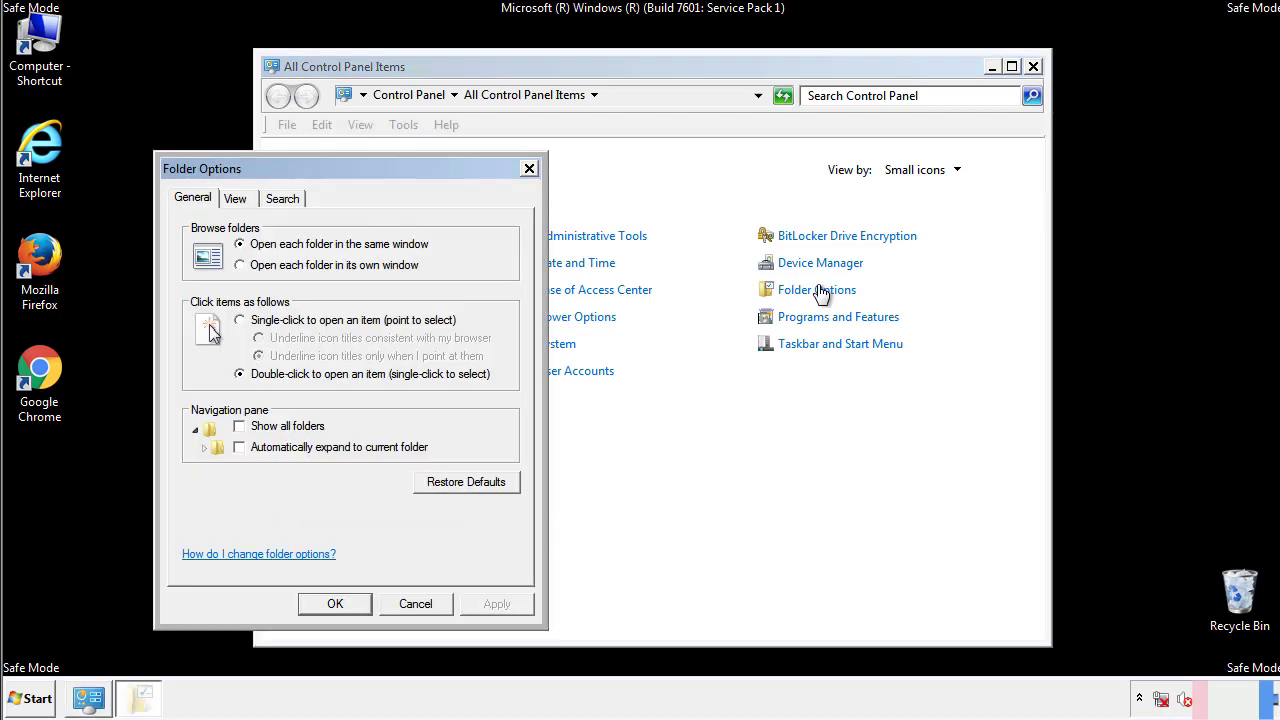
click(238, 201)
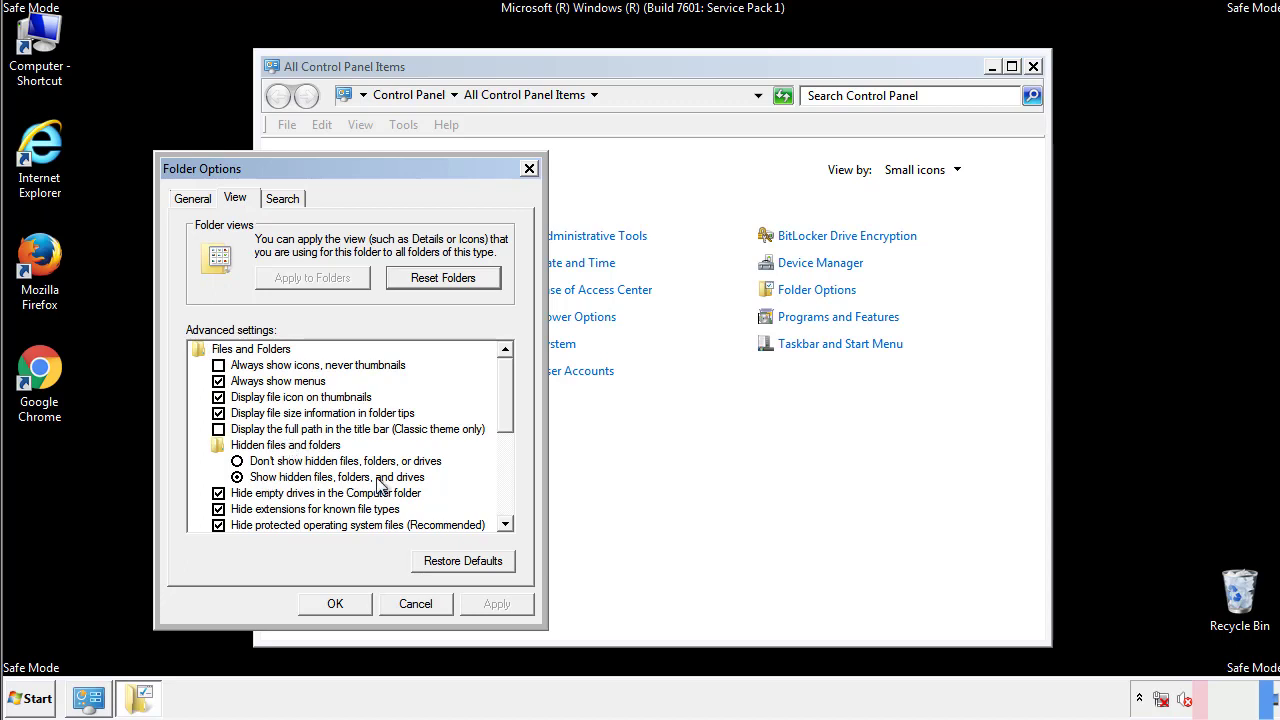
click(338, 604)
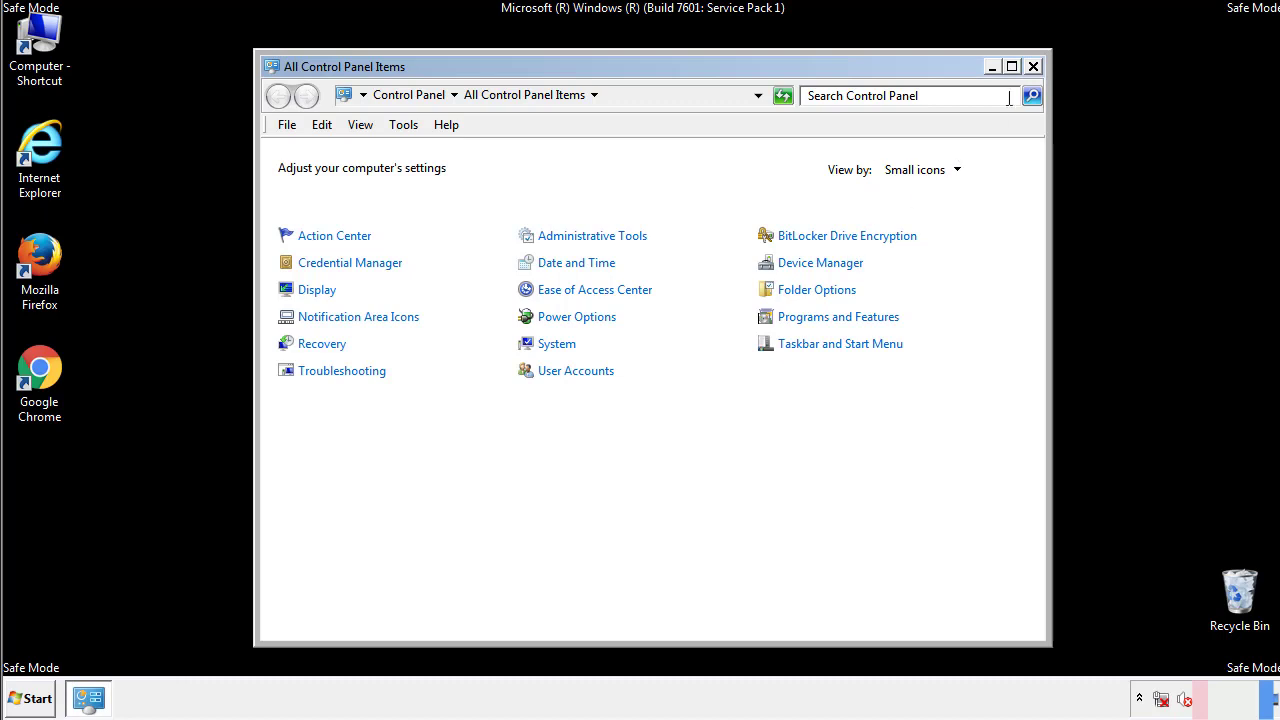
click(1033, 67)
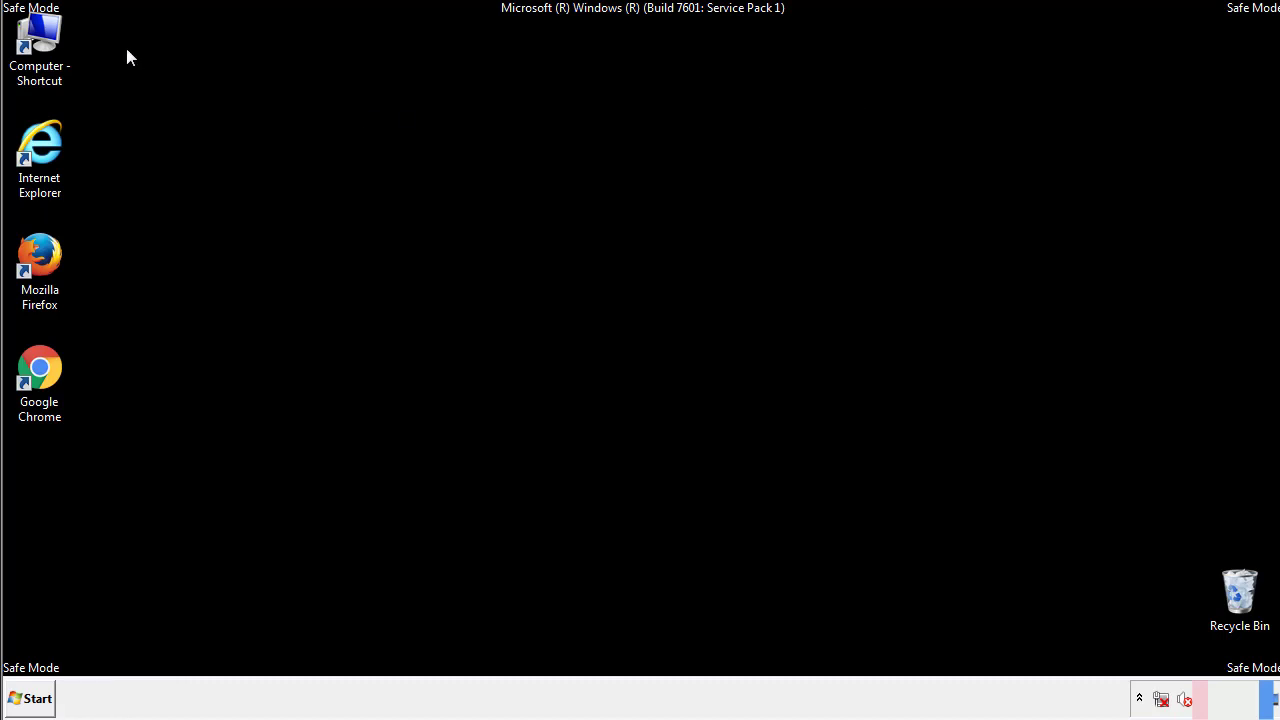
Browse from Computer to the folder C:\Windows\System32\drivers\etc.
double_click(58, 42)
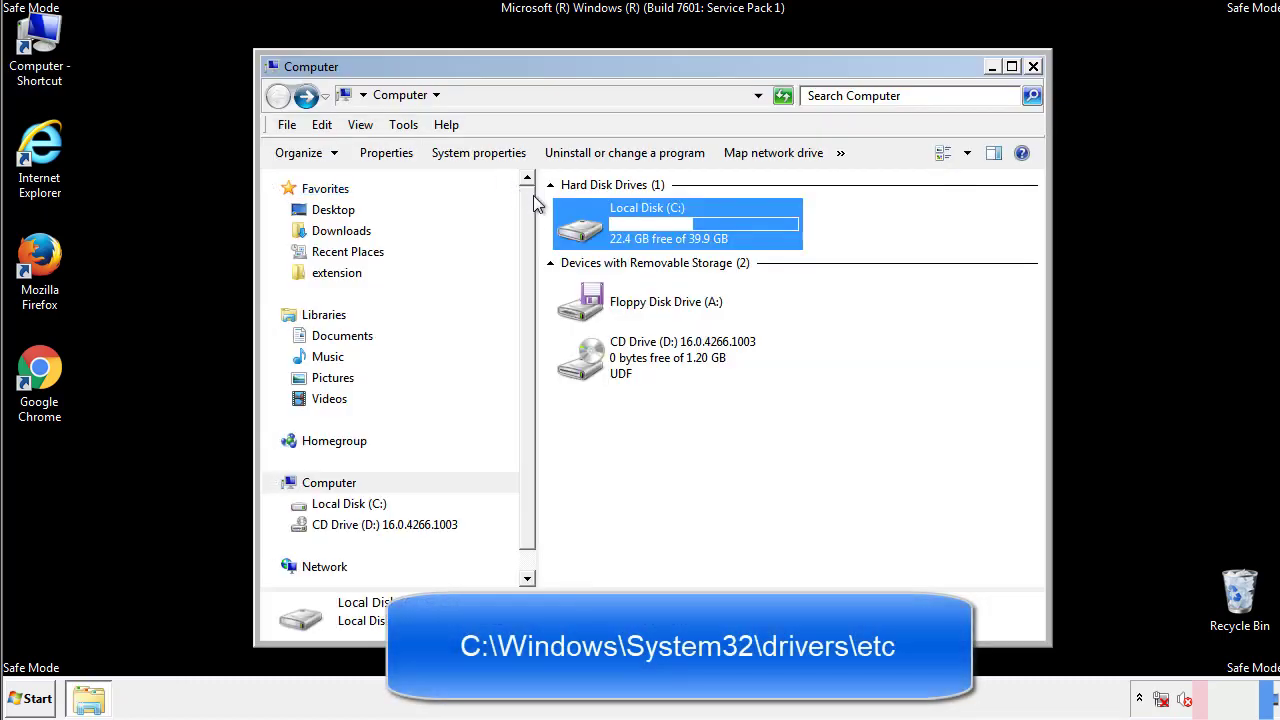
double_click(588, 228)
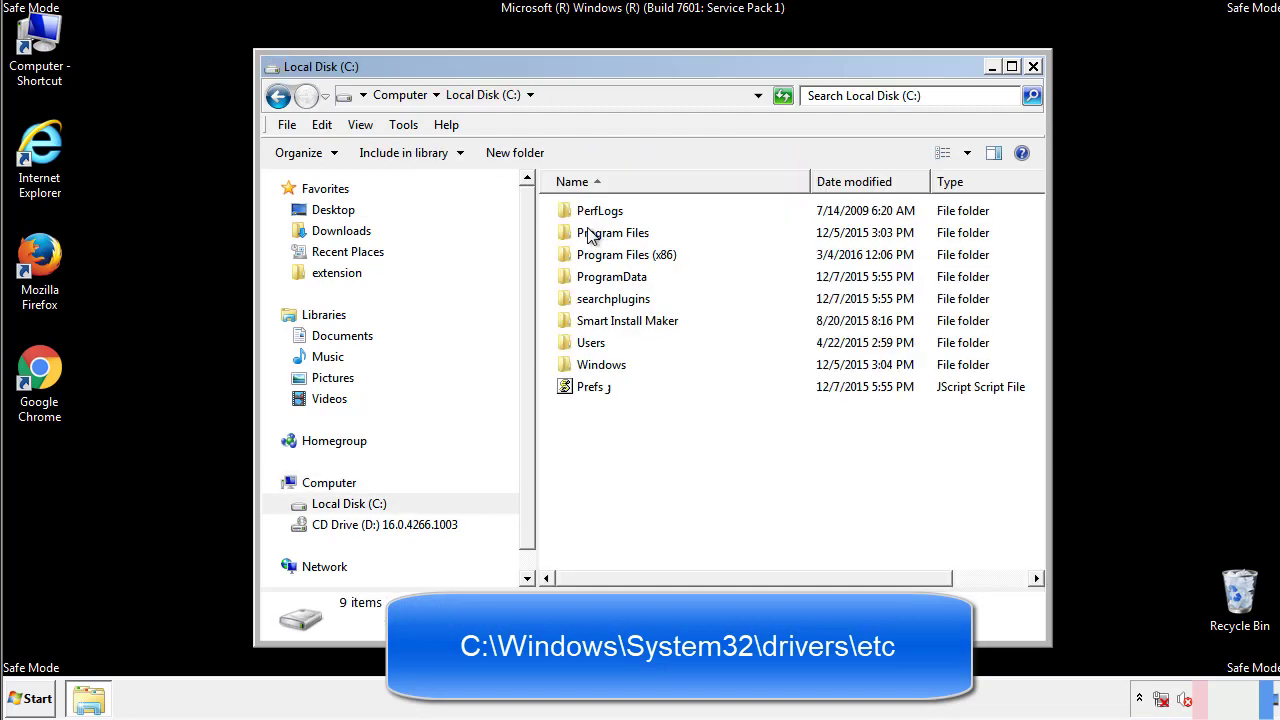
double_click(585, 364)
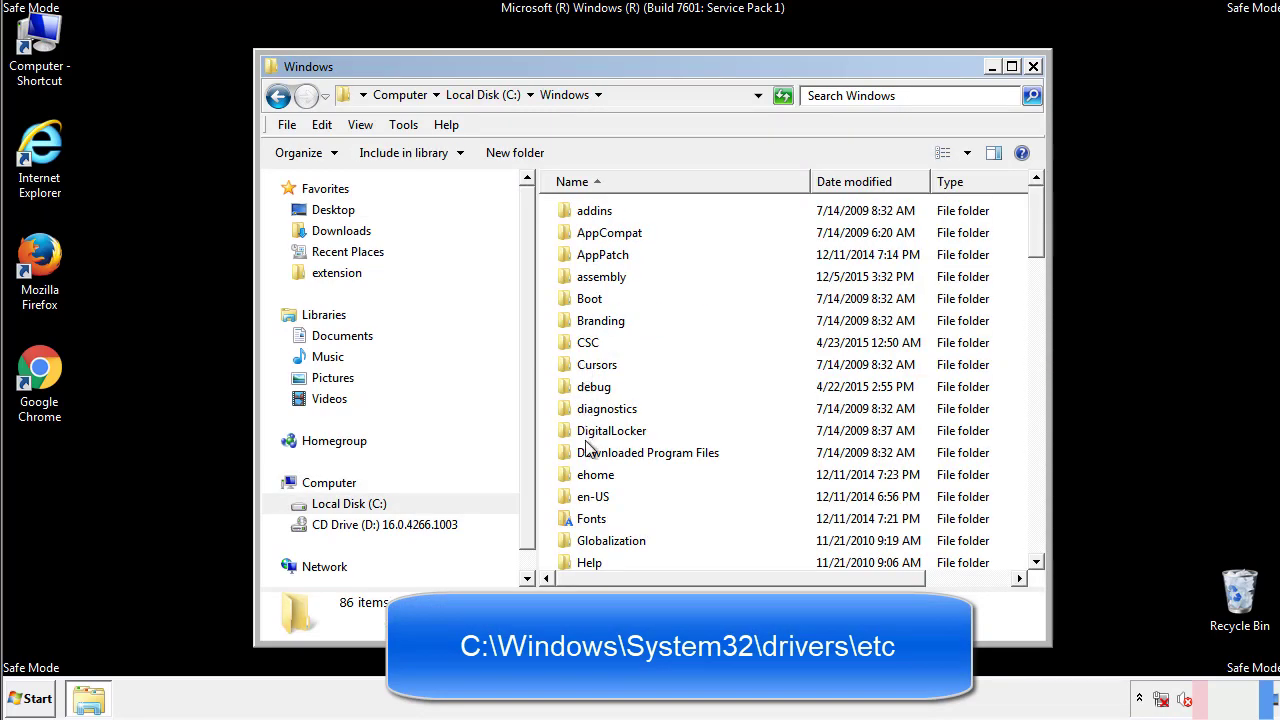
scroll(588, 450, down, 4)
scroll(590, 455, down, 5)
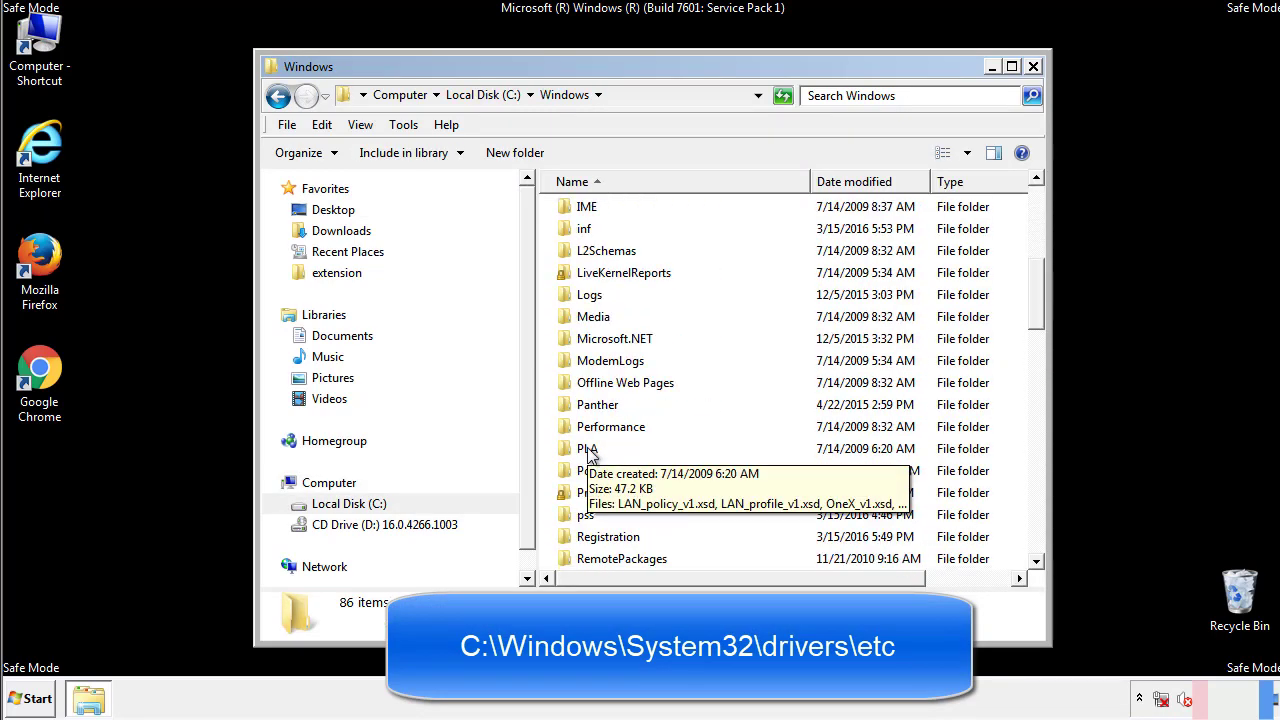
scroll(588, 452, down, 2)
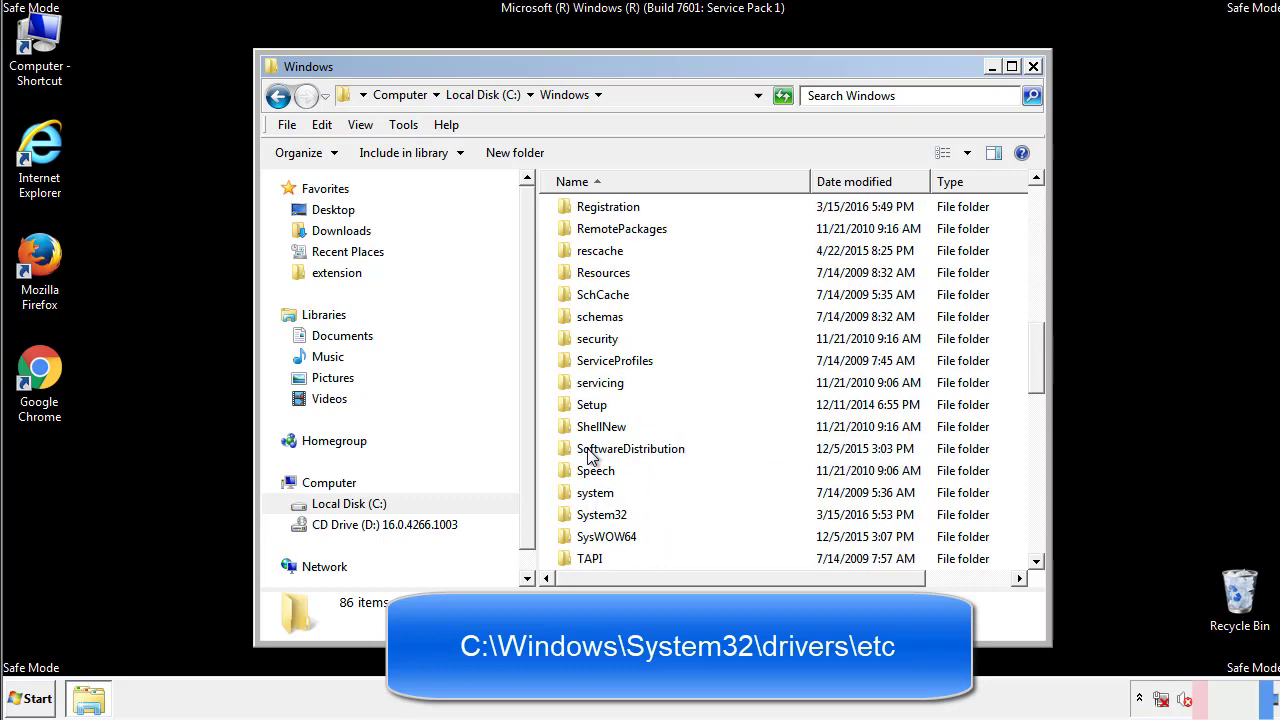
double_click(606, 514)
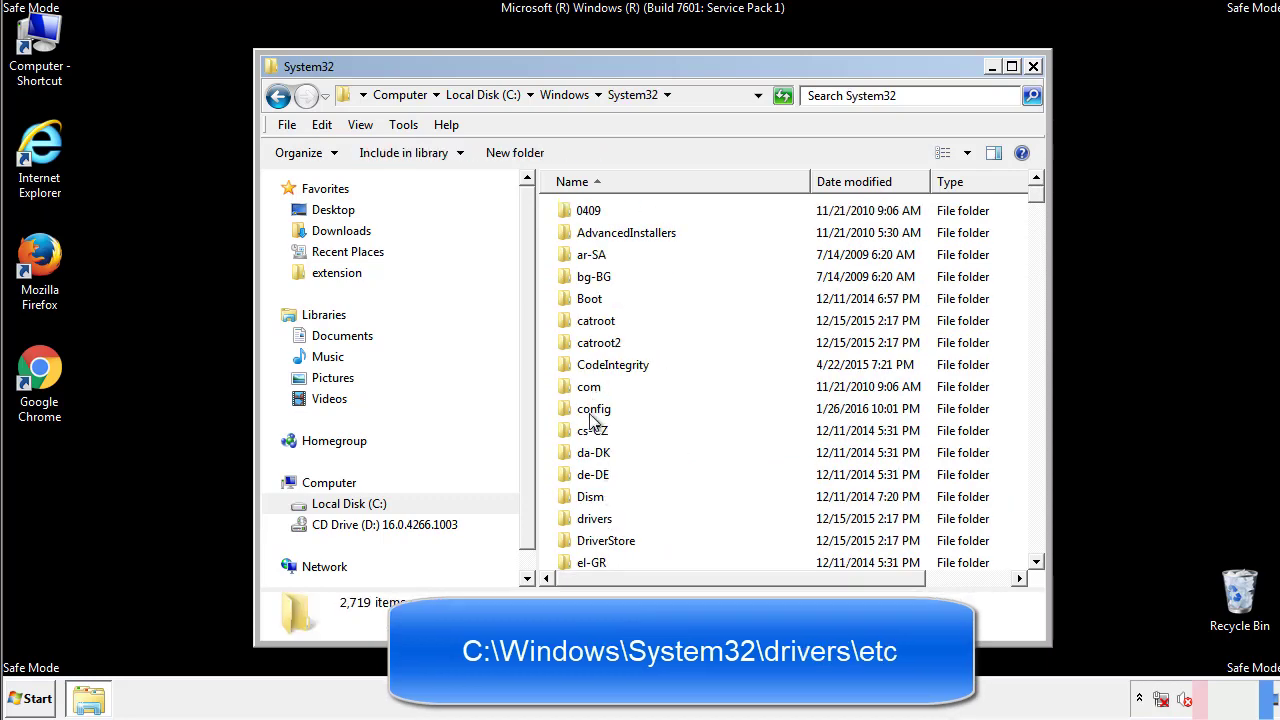
click(596, 526)
double_click(596, 524)
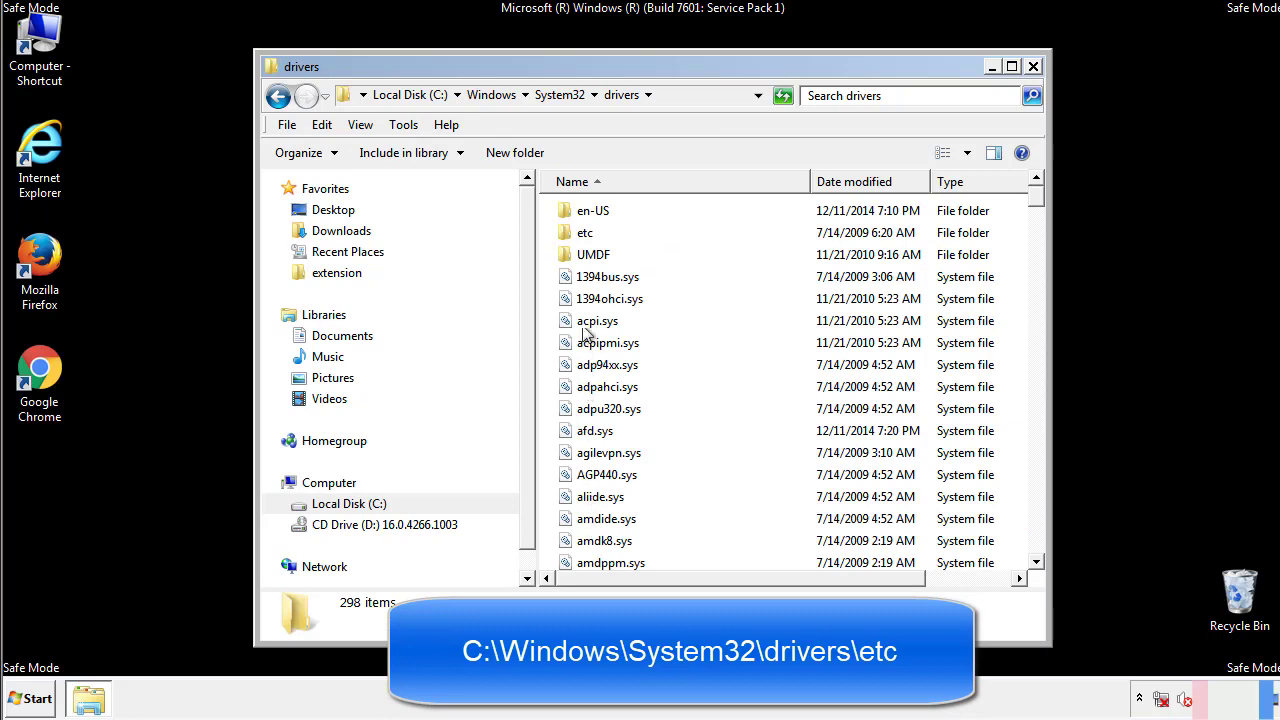
double_click(573, 236)
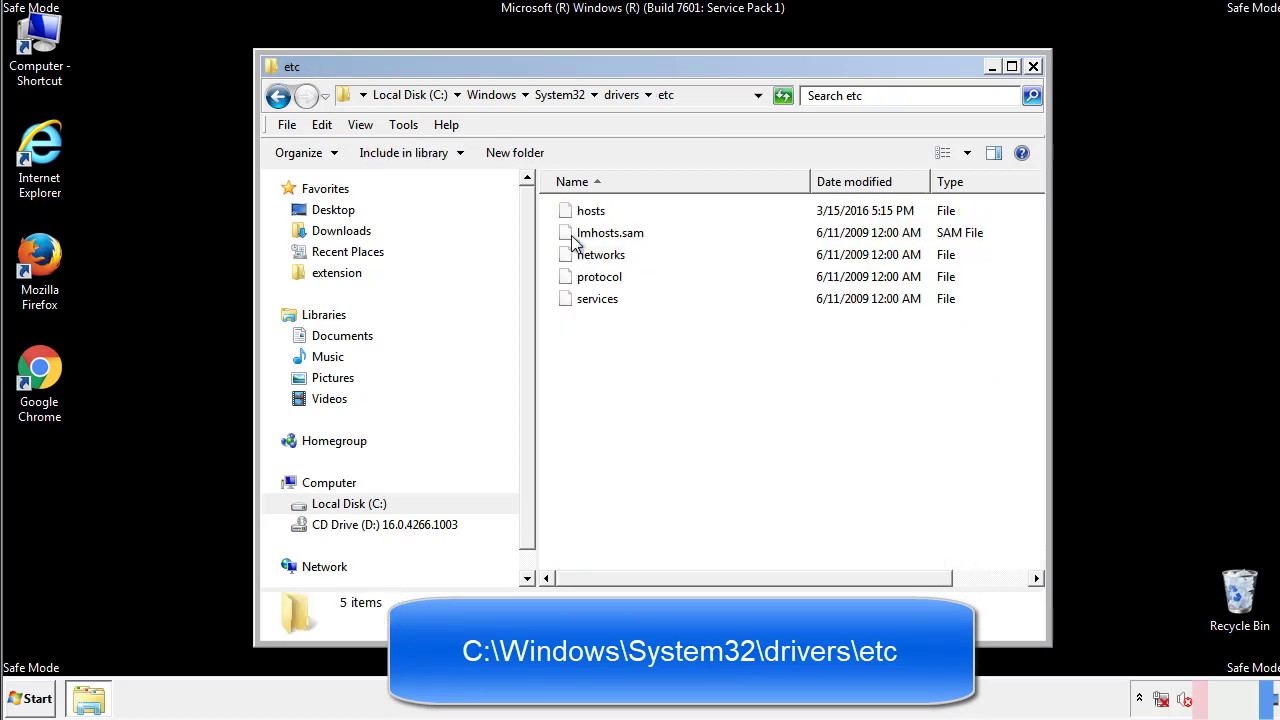
Open the hosts file in the etc folder with Notepad.
double_click(585, 212)
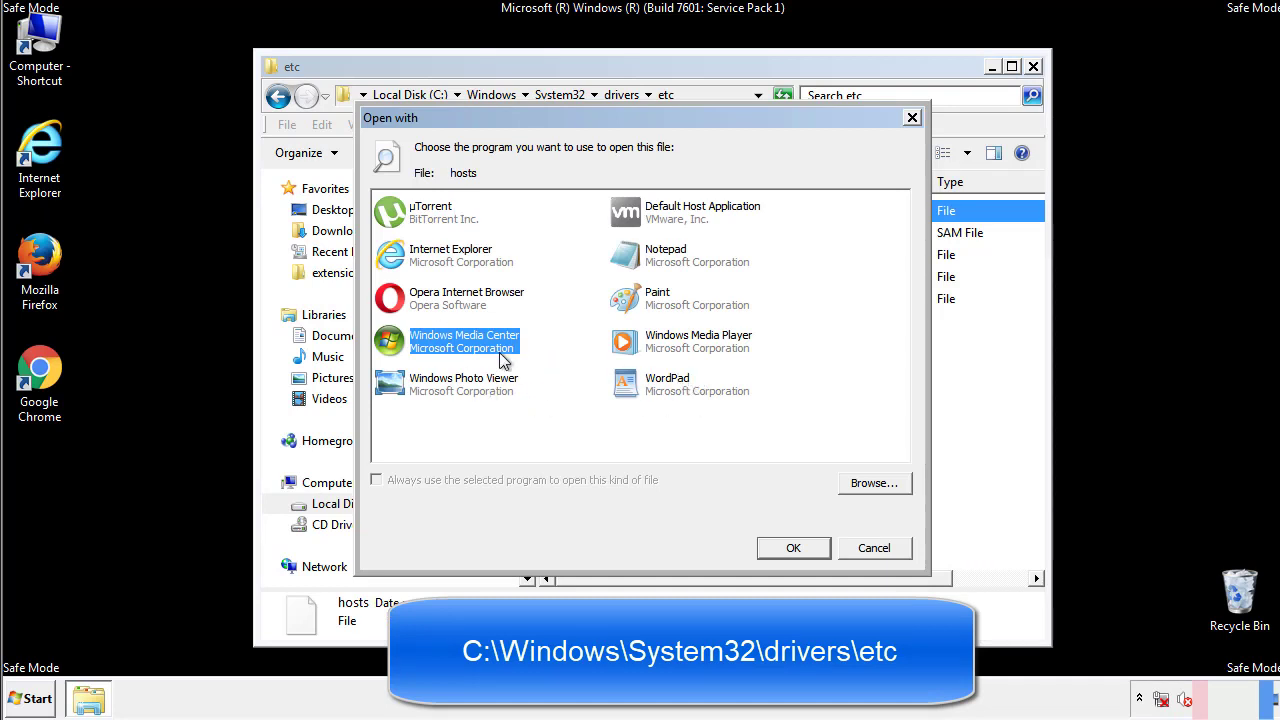
click(648, 258)
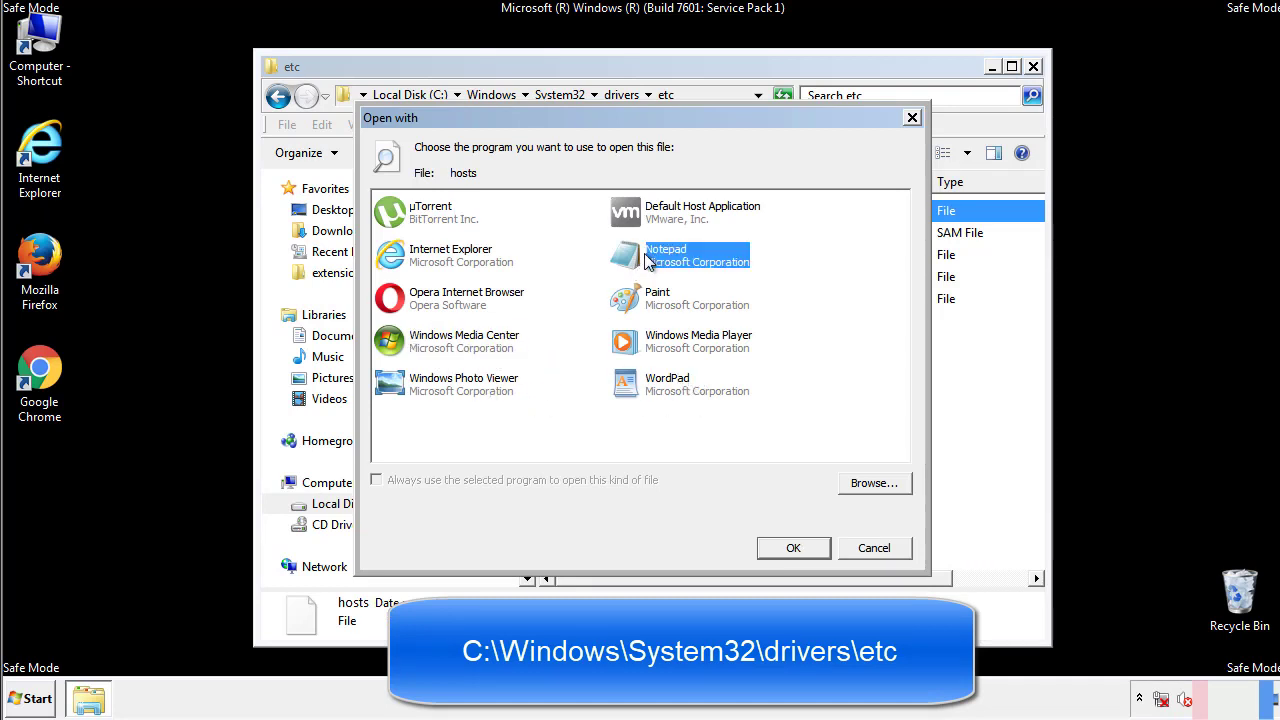
click(790, 546)
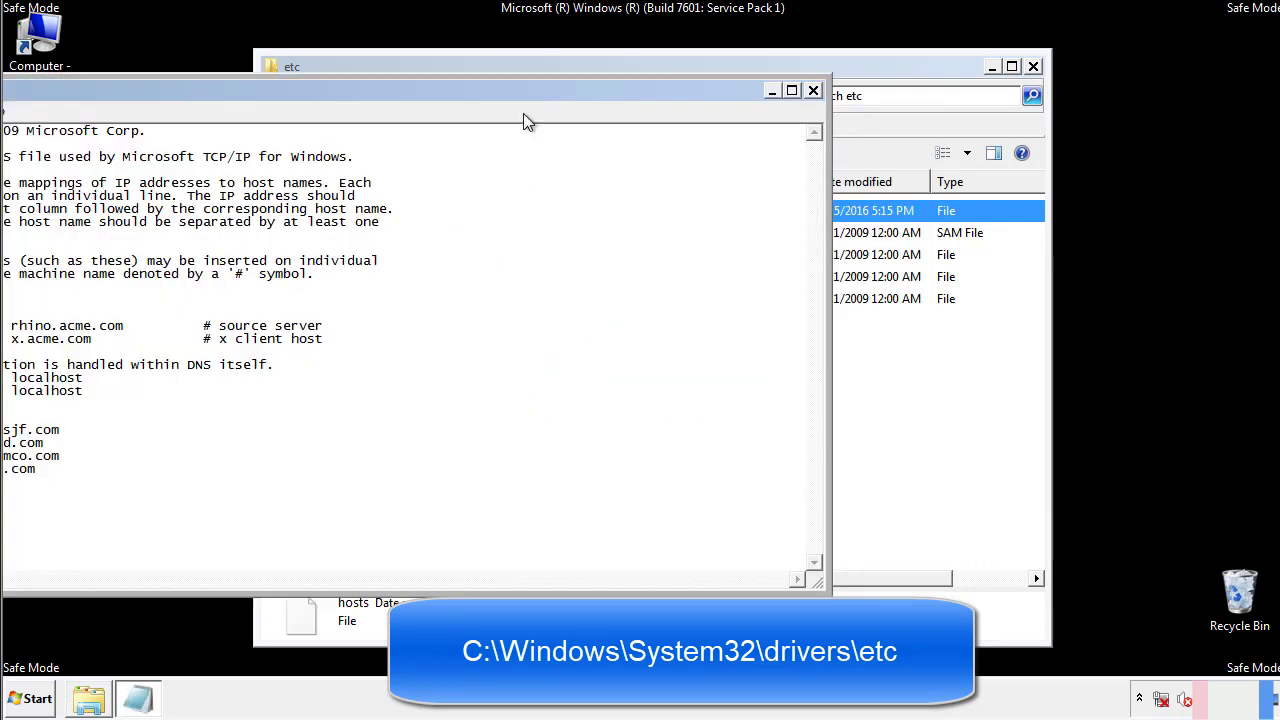
drag(523, 90, 814, 109)
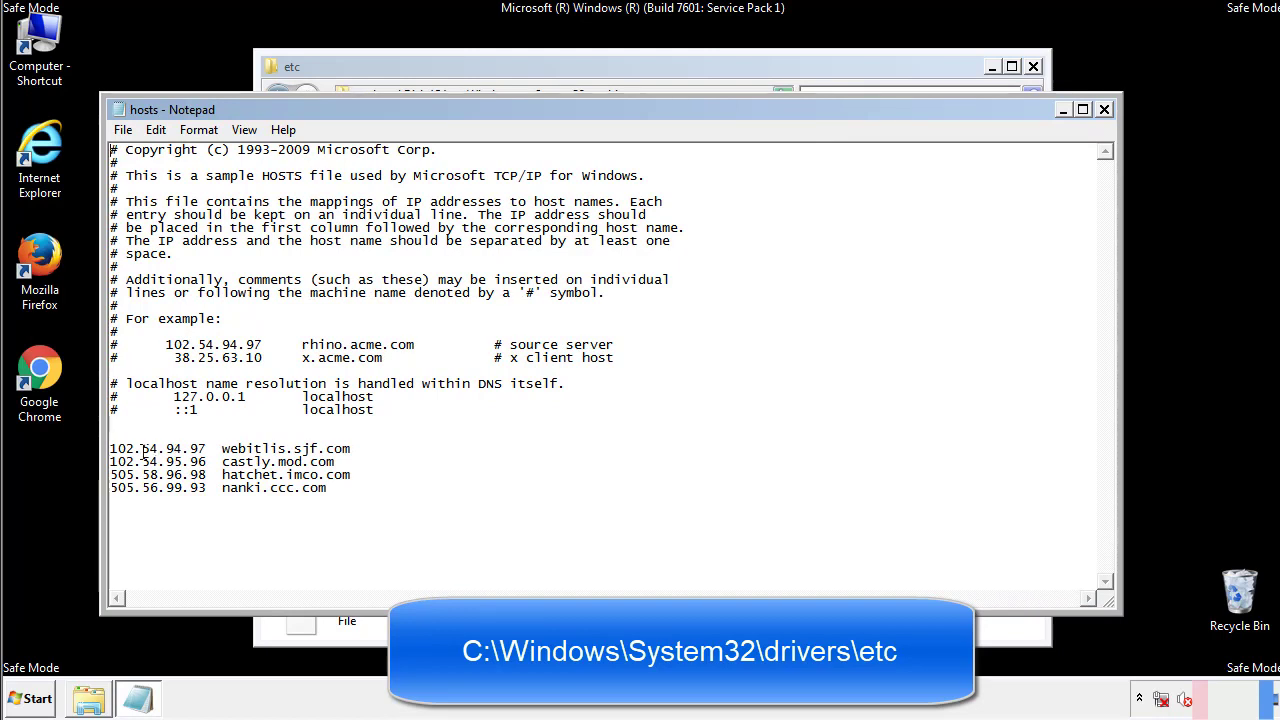
Delete the four IP-to-host entries below the localhost lines in the hosts file, save it, and close the file and folder.
drag(358, 490, 112, 435)
key(Delete)
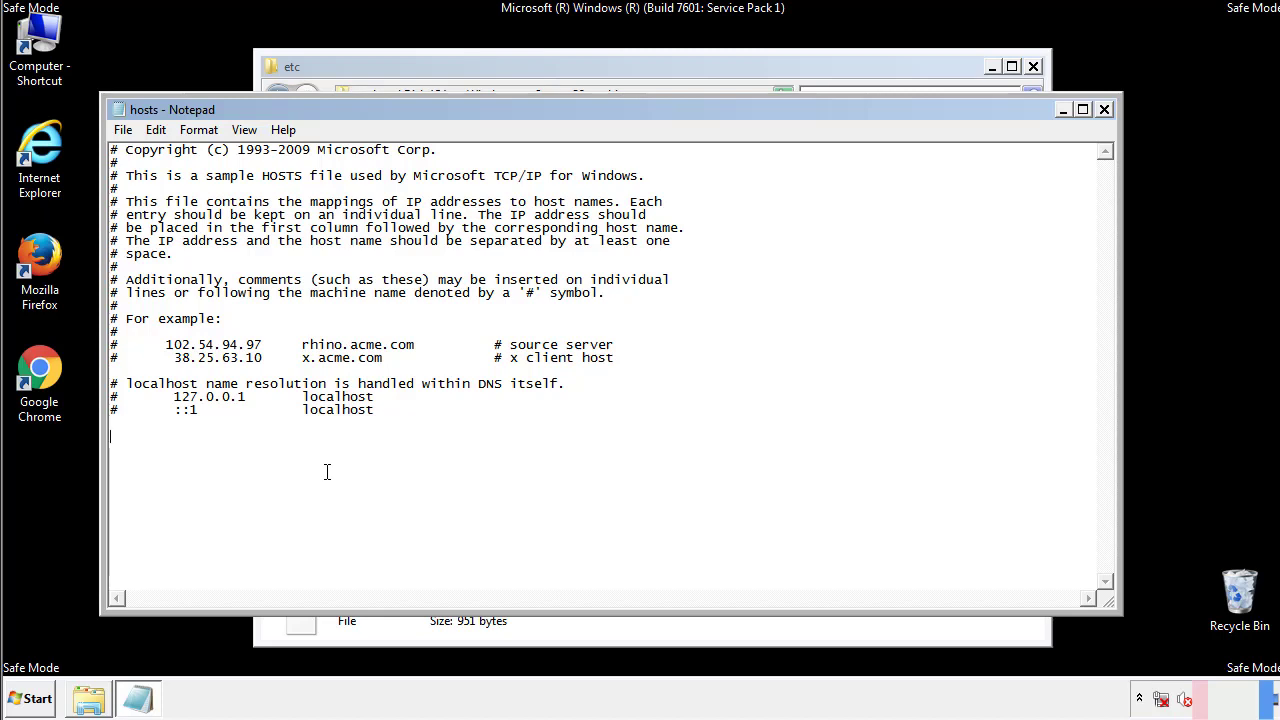
click(1105, 110)
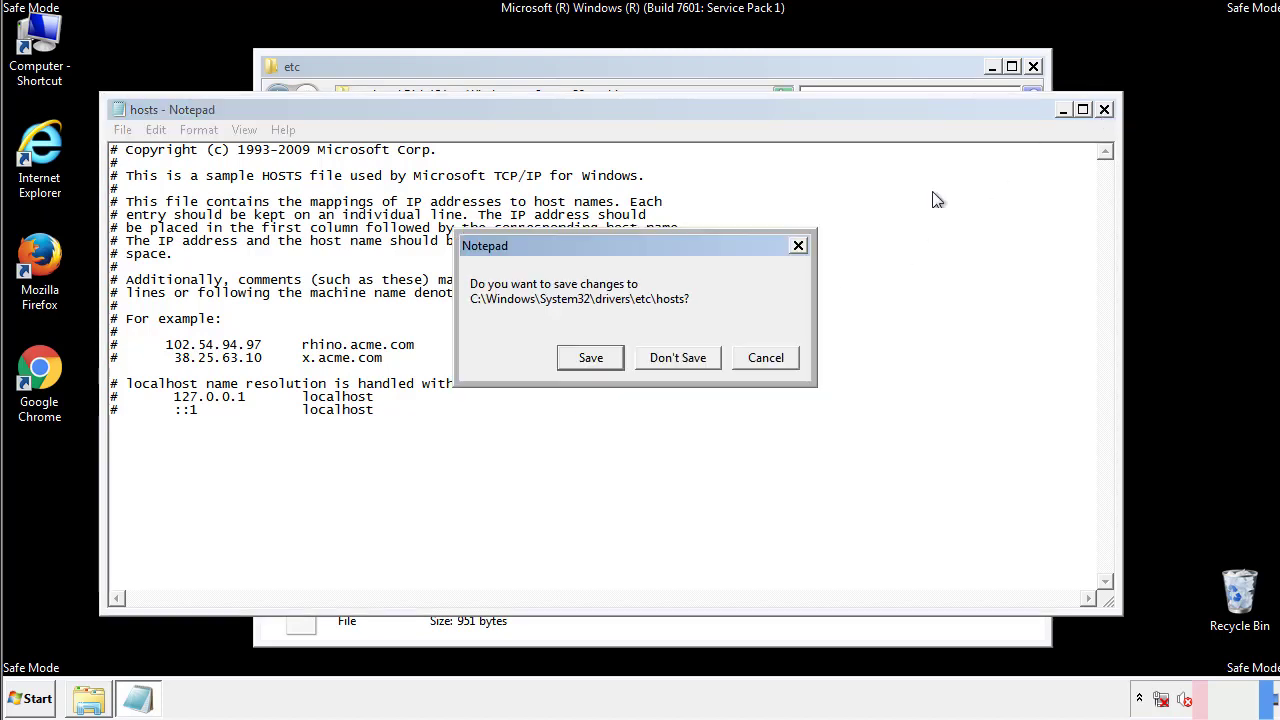
click(563, 362)
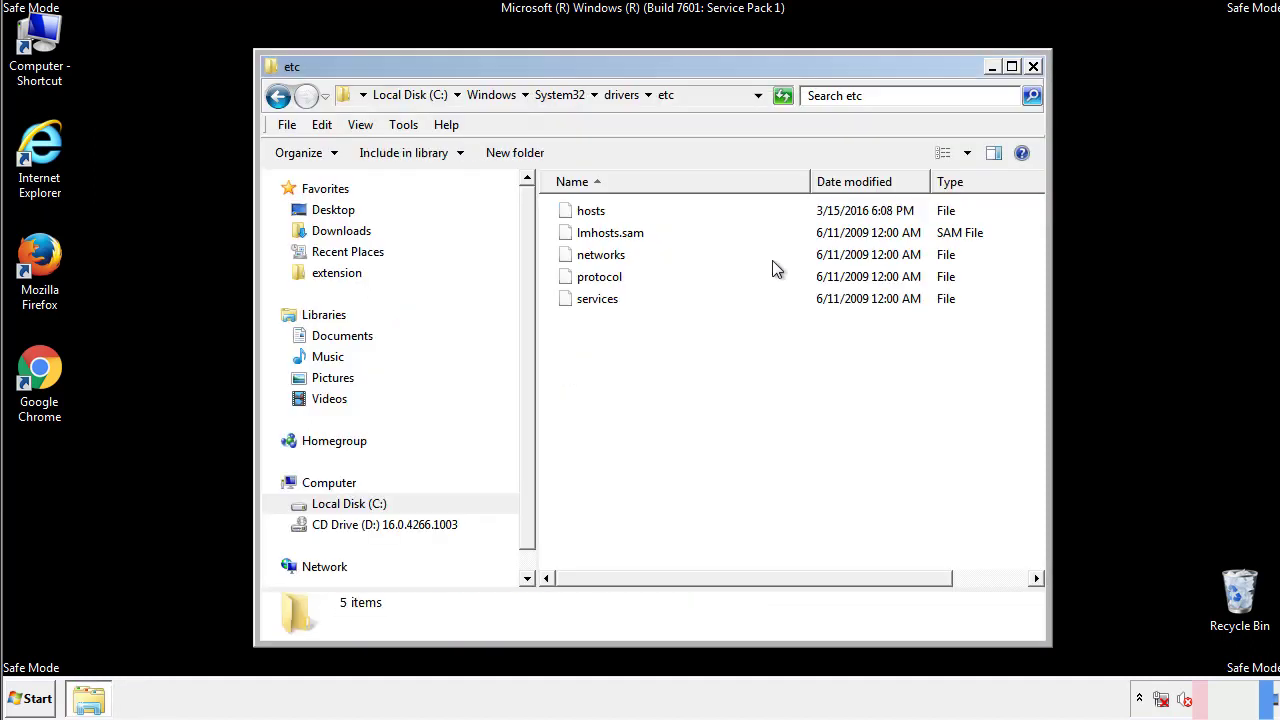
click(1033, 66)
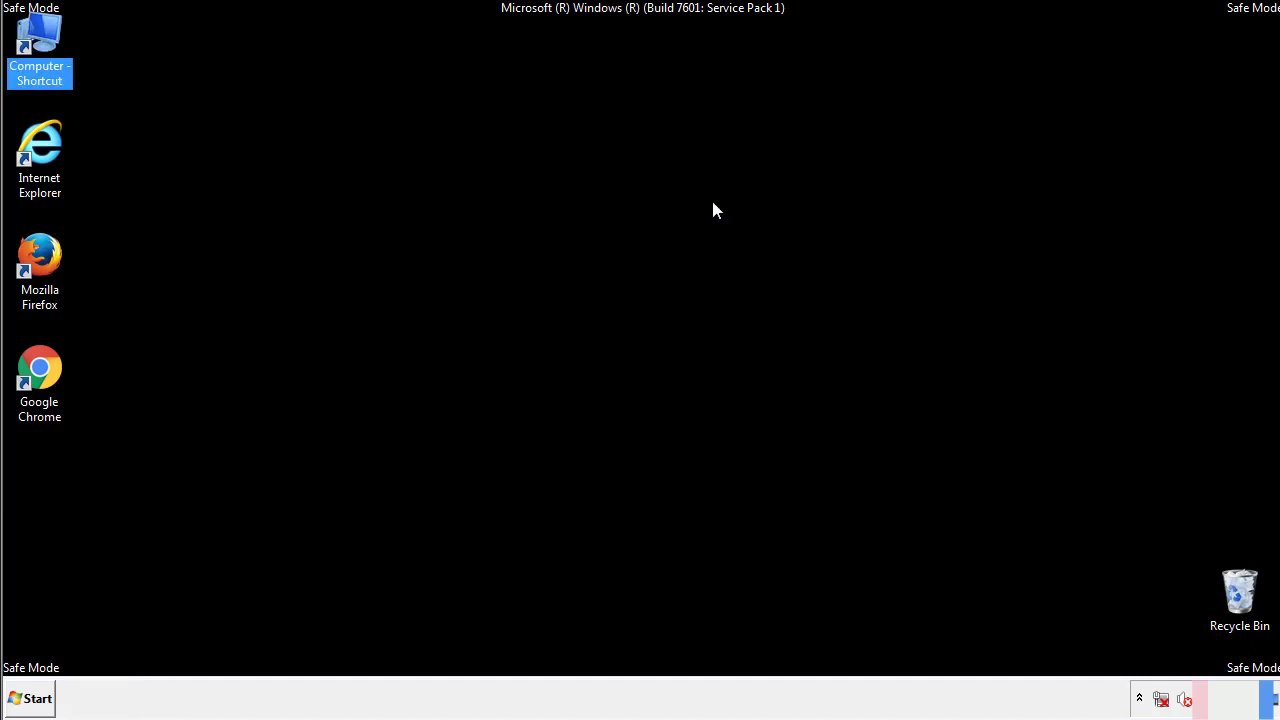
Open the Startup folder of the Start menu programs in a file window.
click(35, 697)
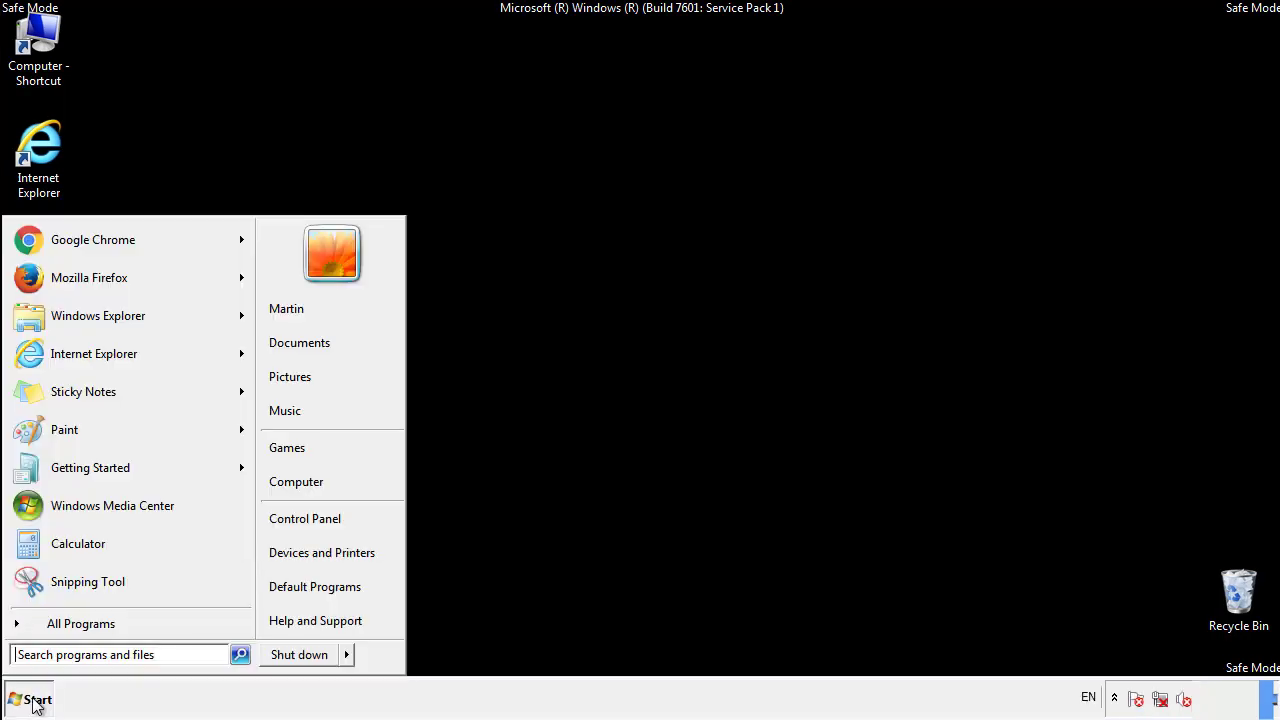
click(57, 624)
right_click(49, 556)
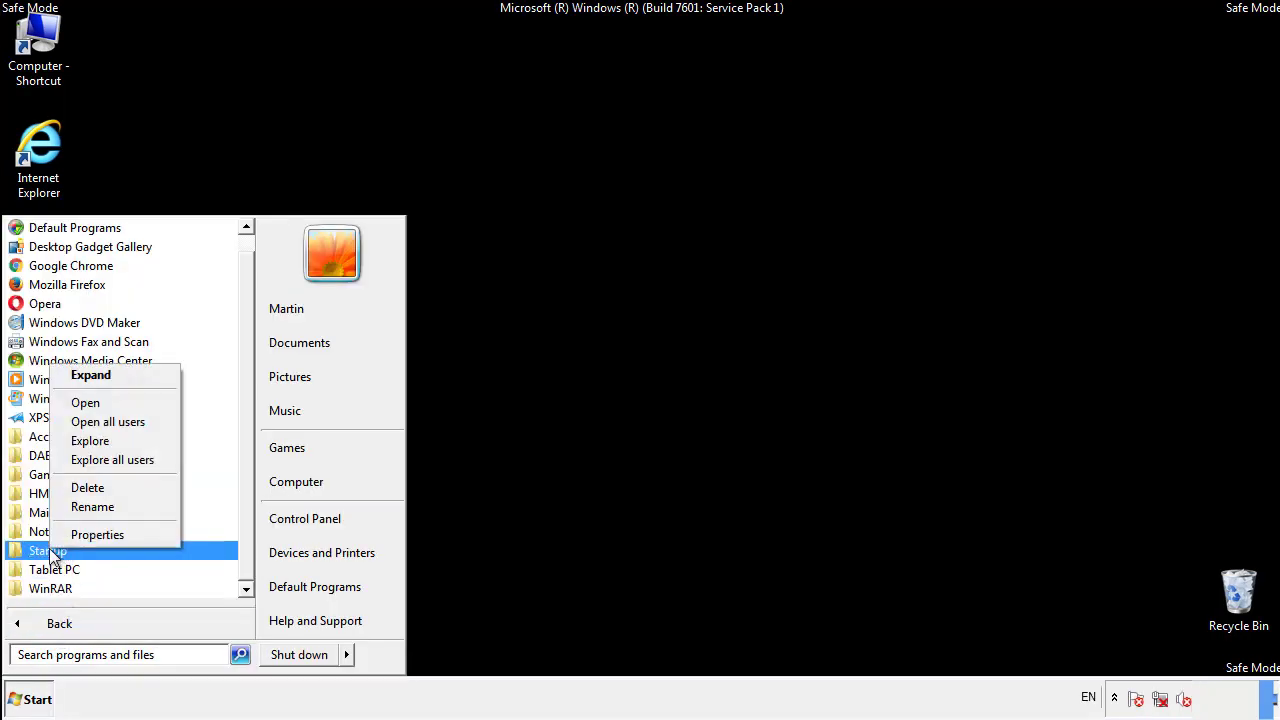
click(98, 402)
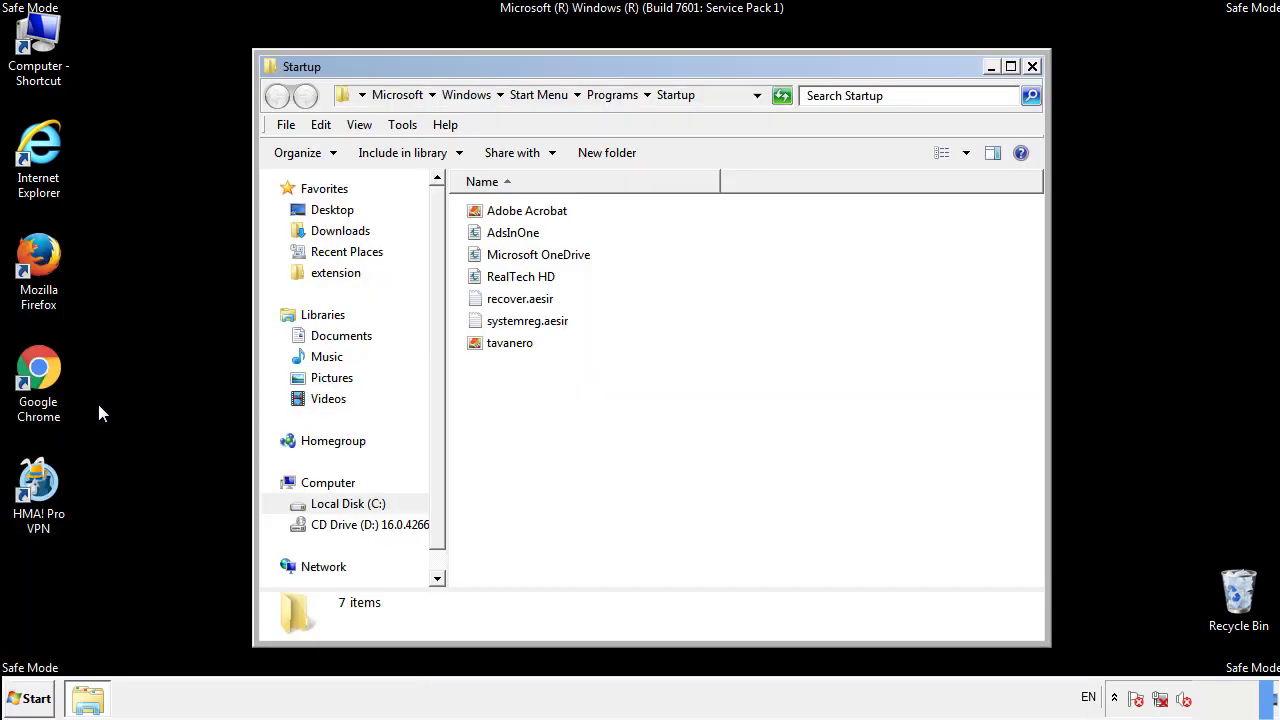
Delete AdsInOne, recover.aesir, systemreg.aesir and tavanero from the Startup folder, then close the folder.
click(523, 238)
ctrl+click(525, 299)
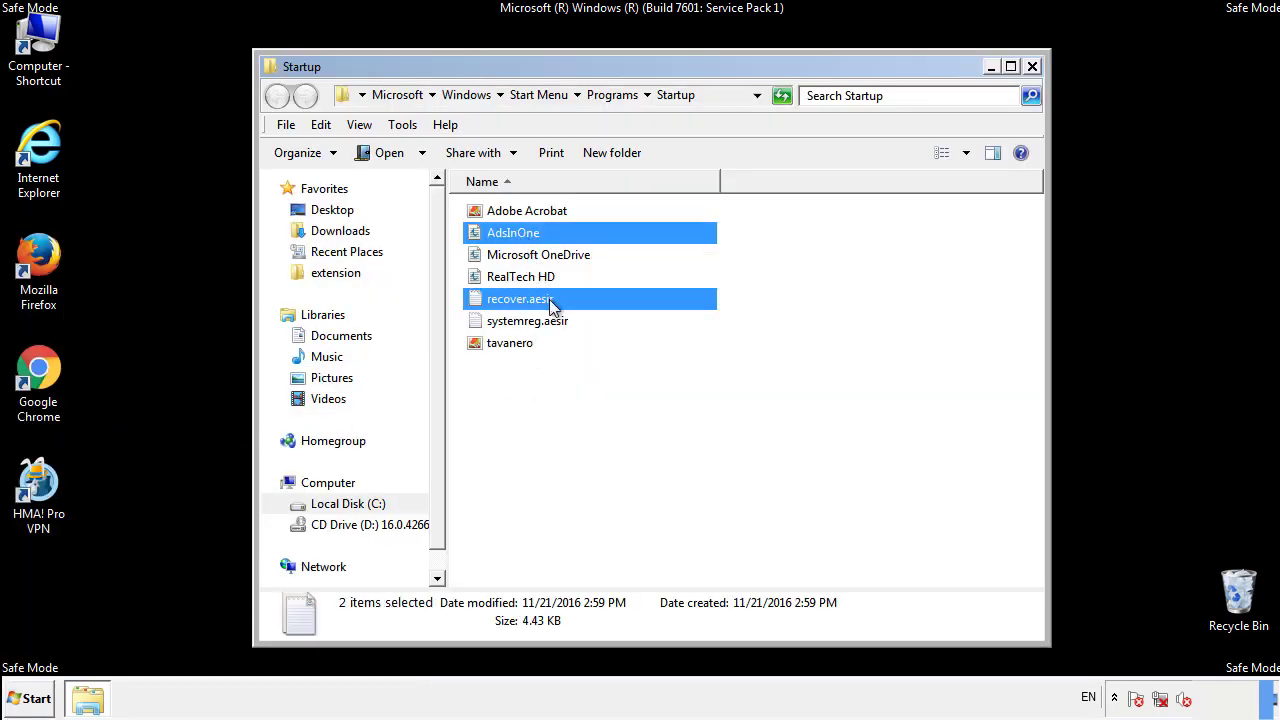
ctrl+click(527, 321)
ctrl+click(511, 343)
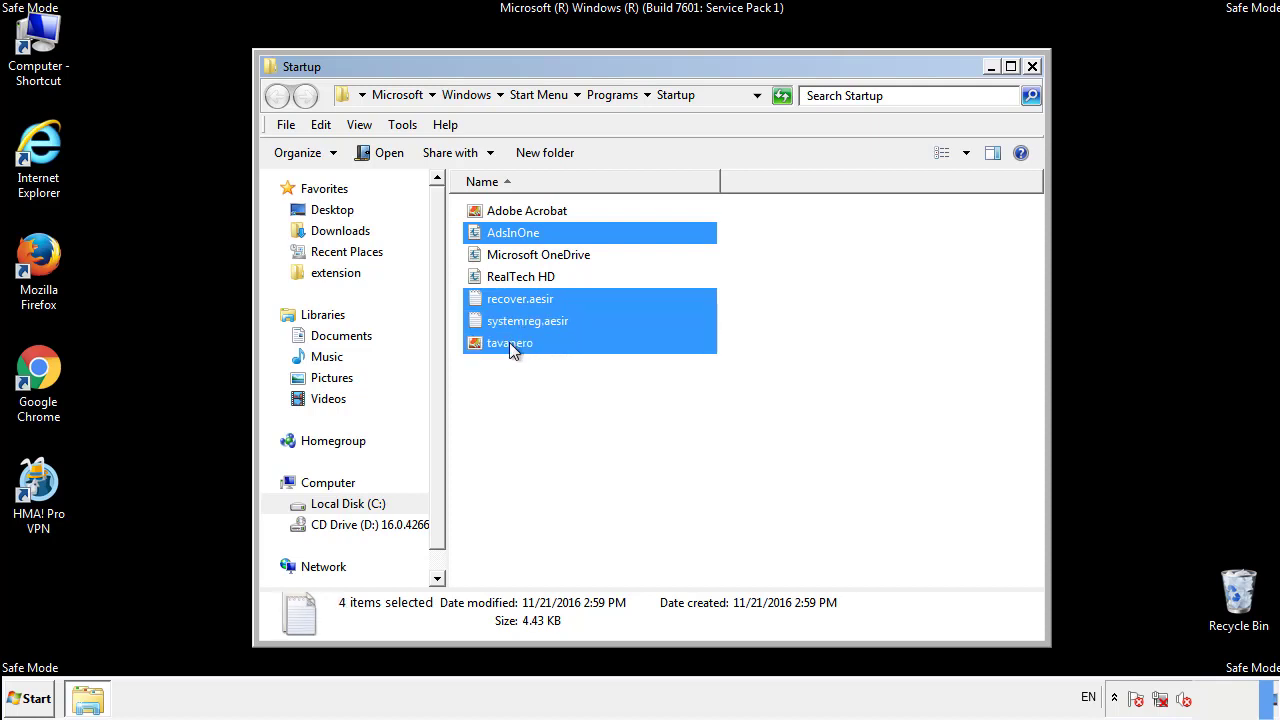
right_click(506, 344)
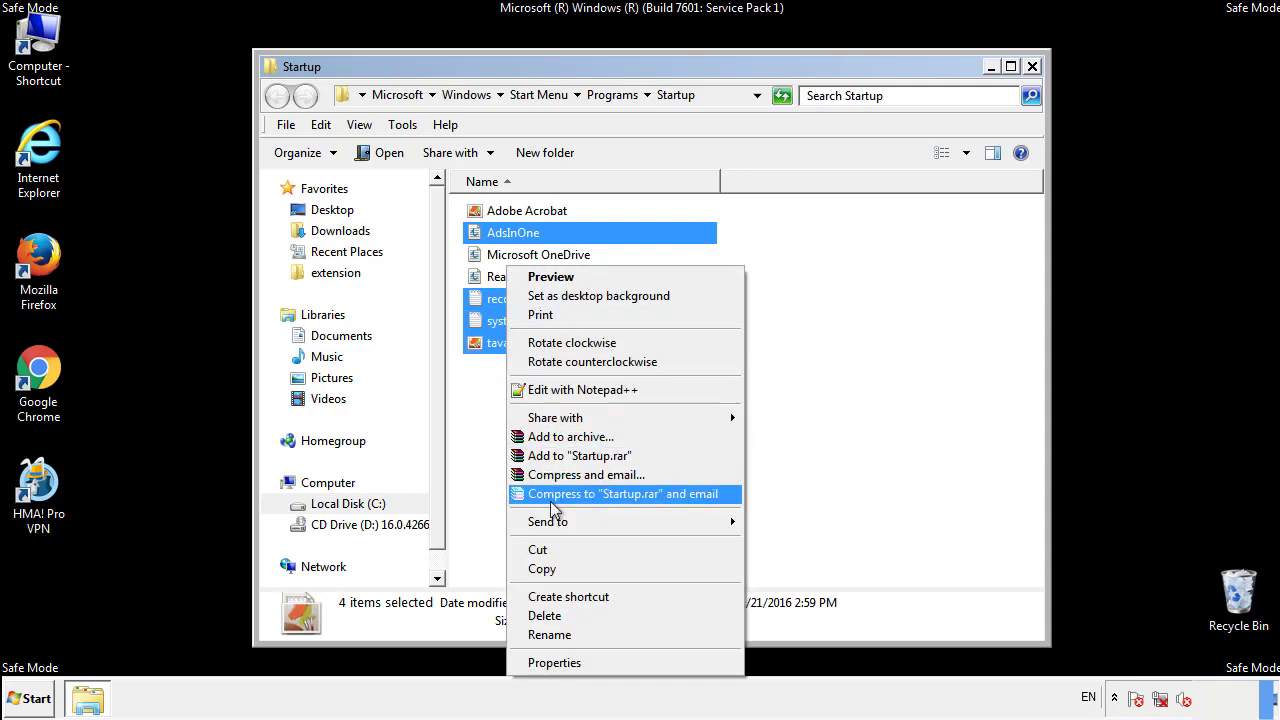
click(538, 615)
click(718, 364)
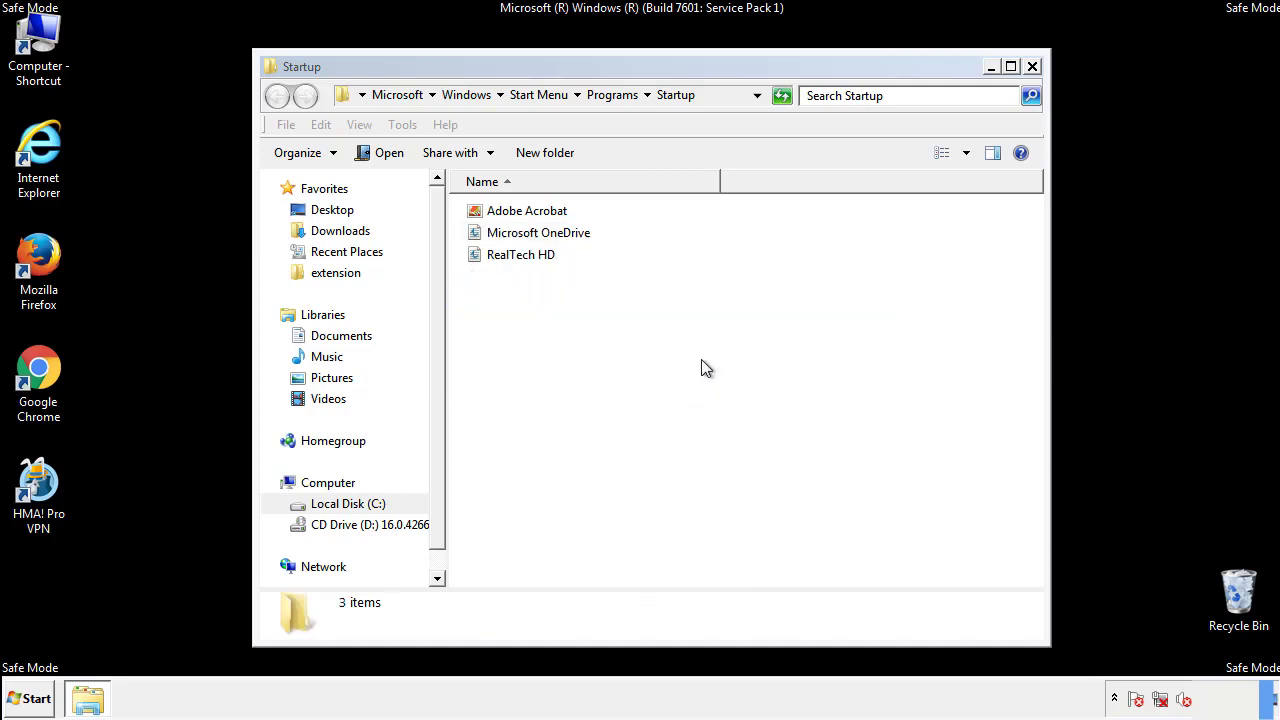
click(1032, 68)
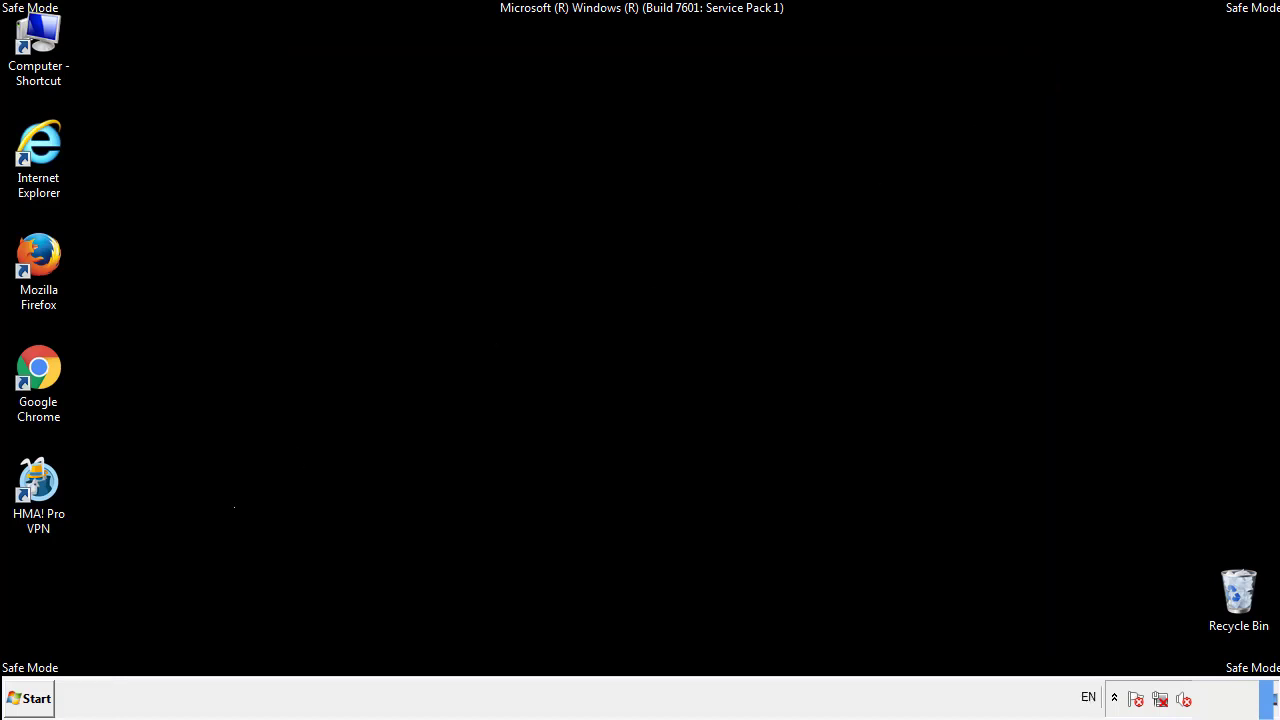
Start the Registry Editor by running regedit.
click(30, 704)
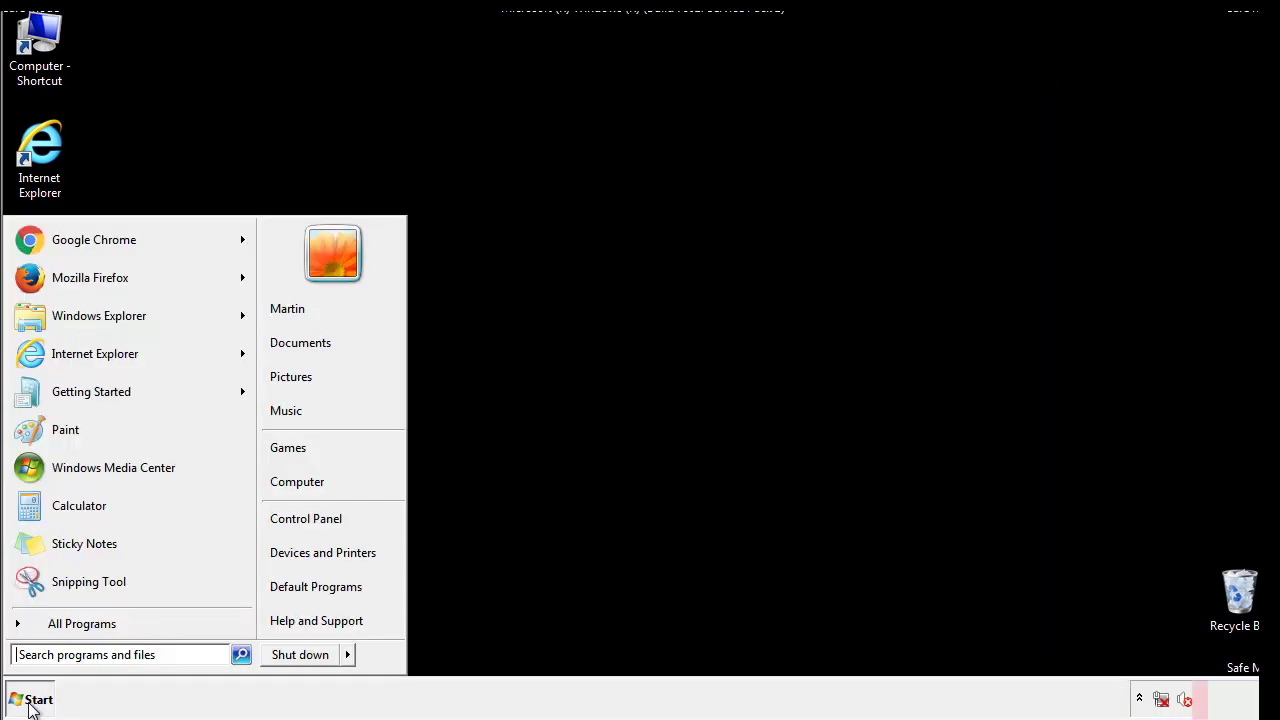
click(91, 656)
text(regedit)
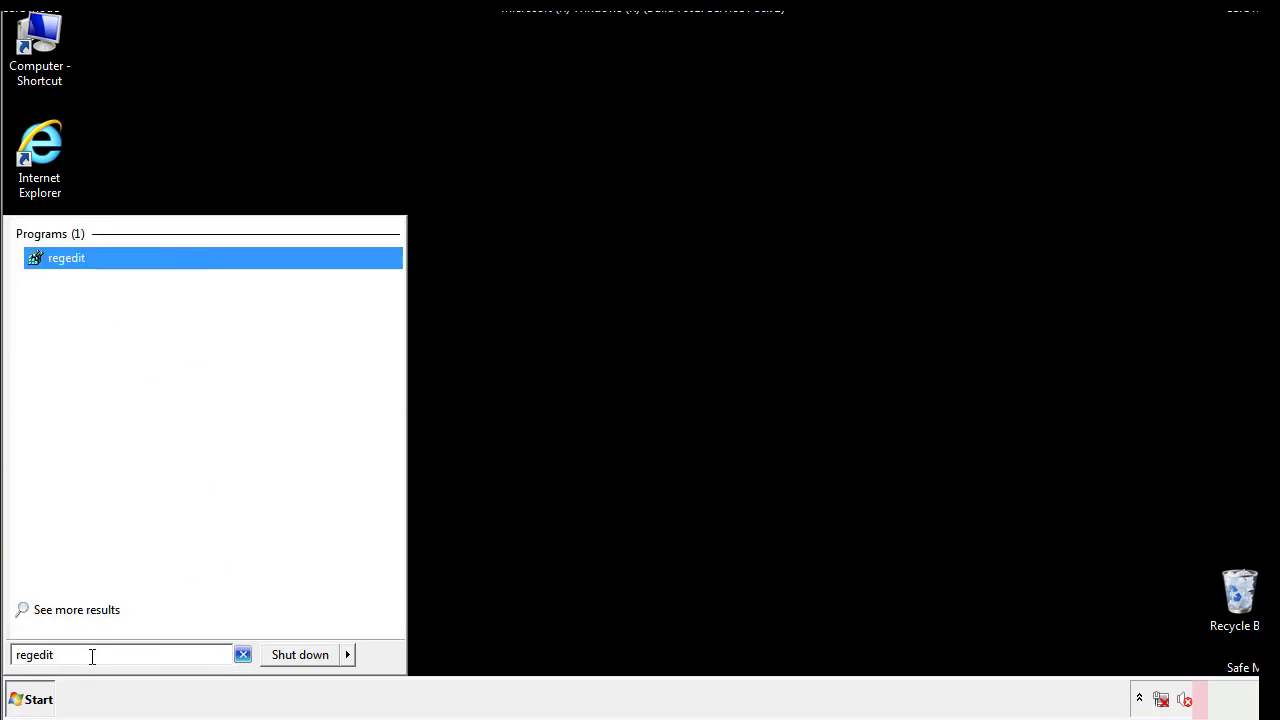
key(Return)
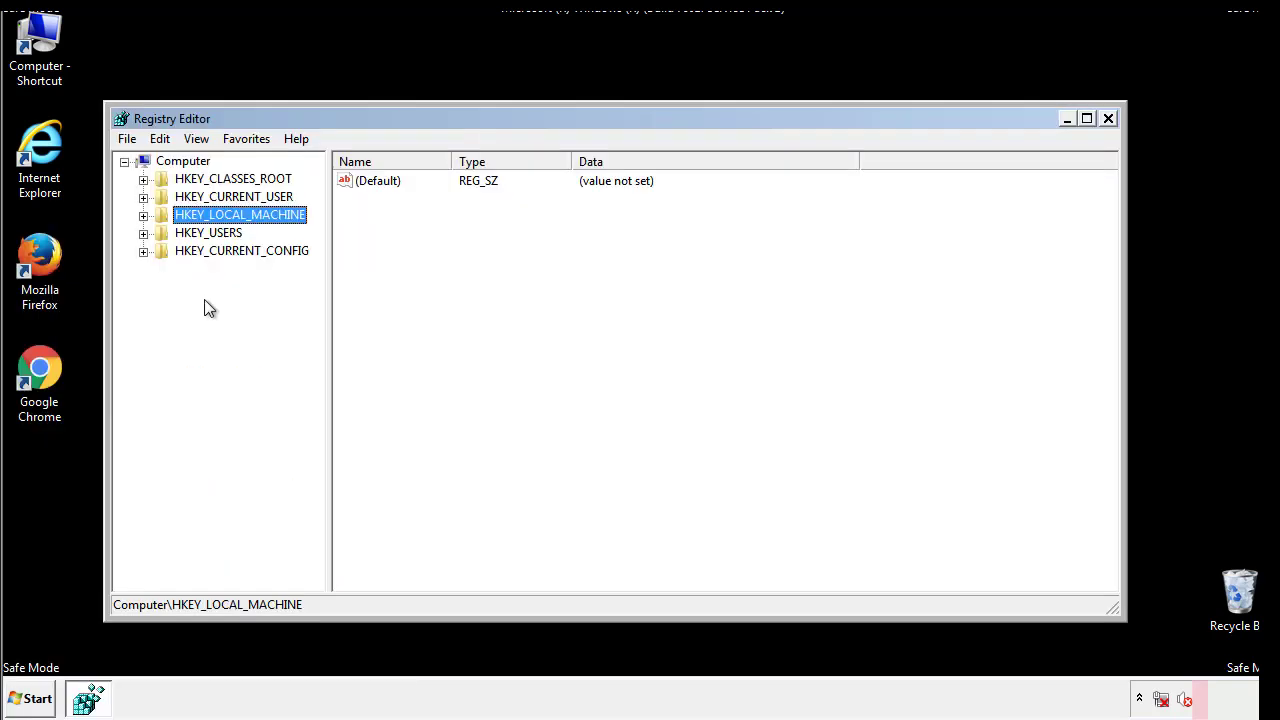
Open the Run key under HKEY_LOCAL_MACHINE\SOFTWARE\Microsoft\Windows\CurrentVersion.
click(143, 215)
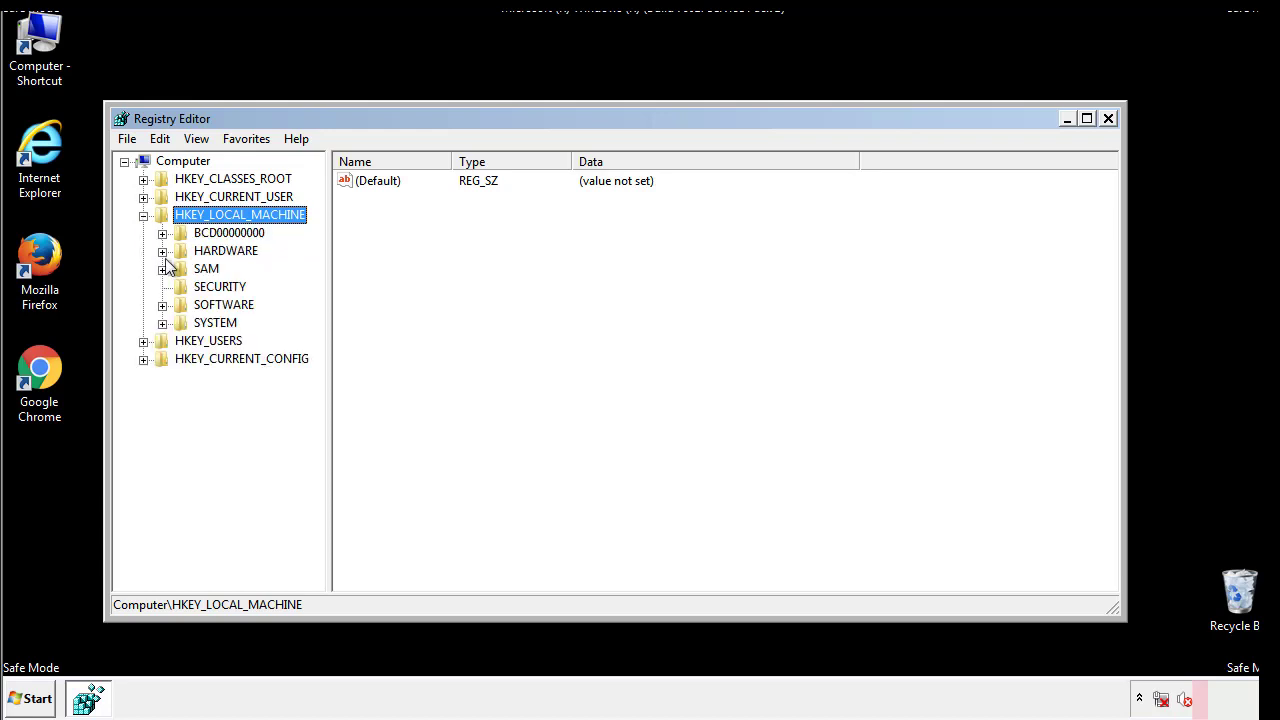
click(162, 305)
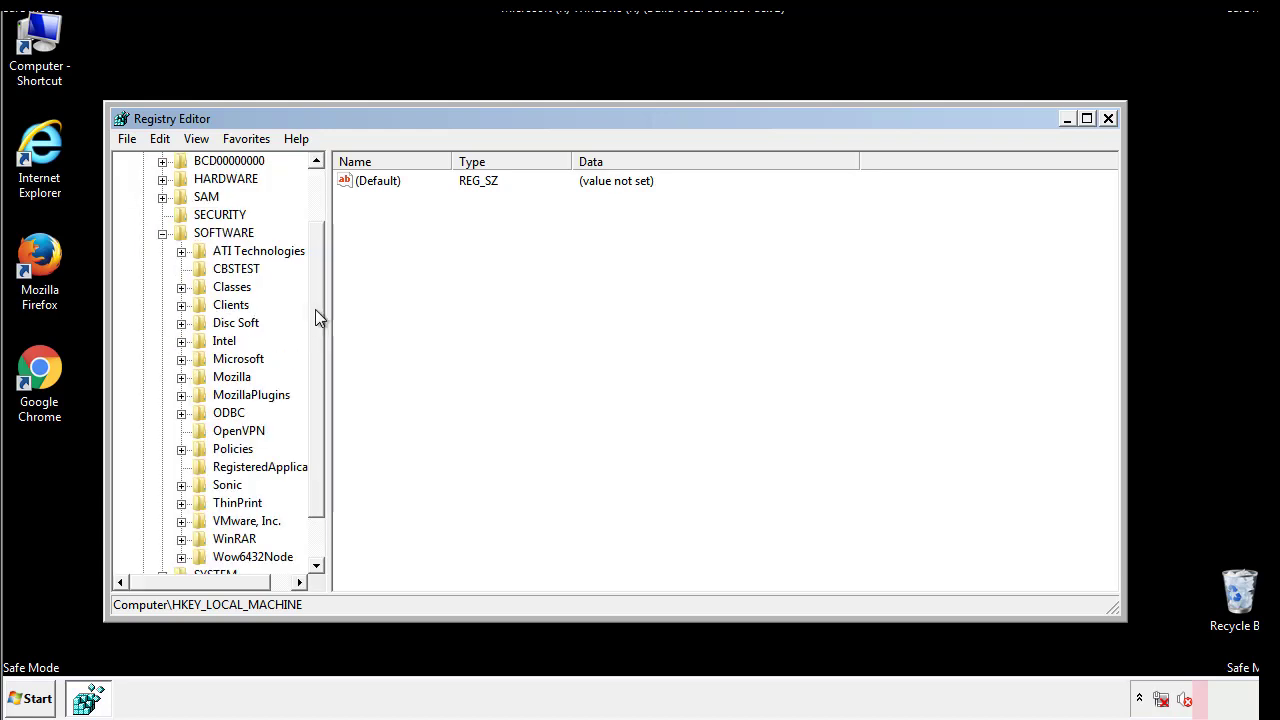
drag(316, 295, 317, 331)
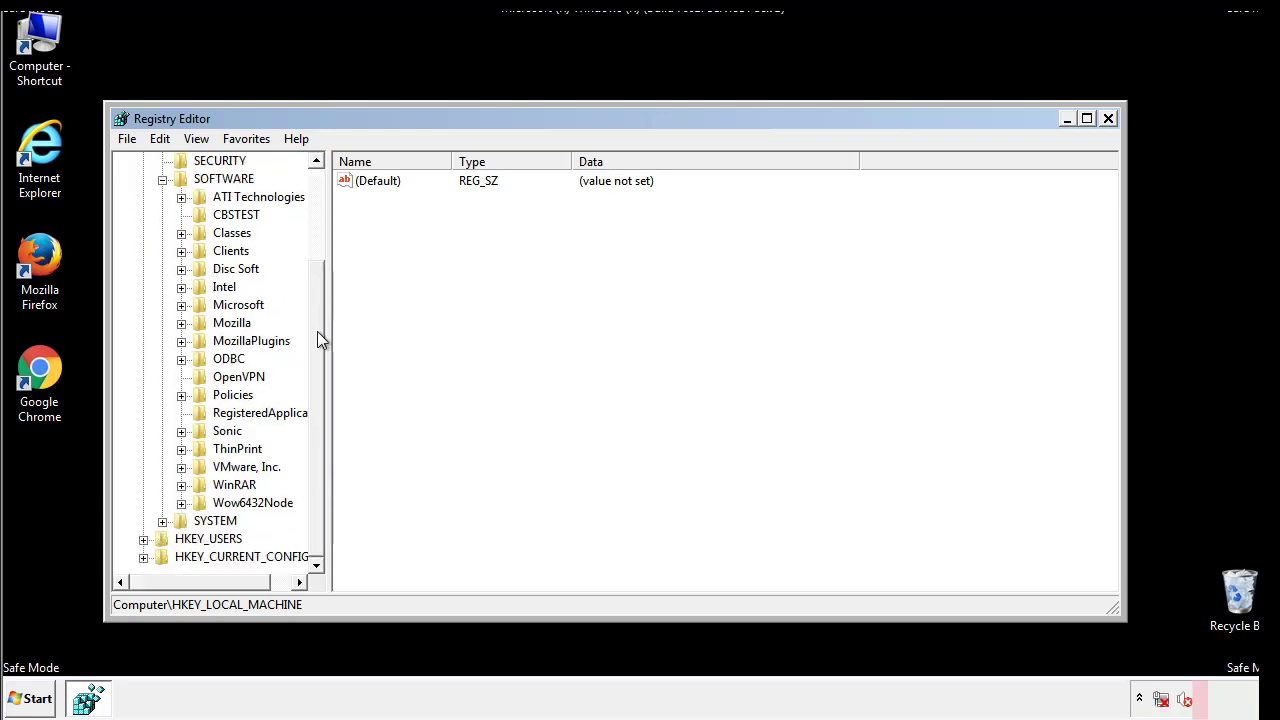
click(181, 306)
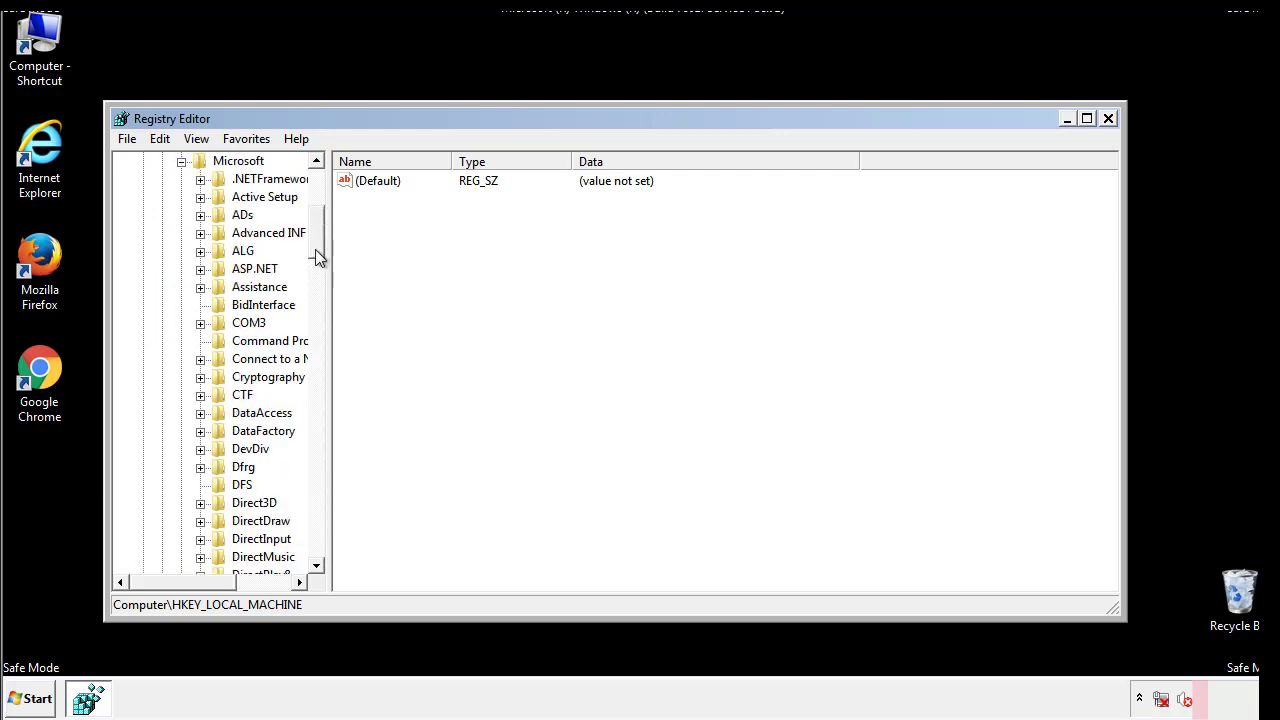
drag(315, 249, 317, 510)
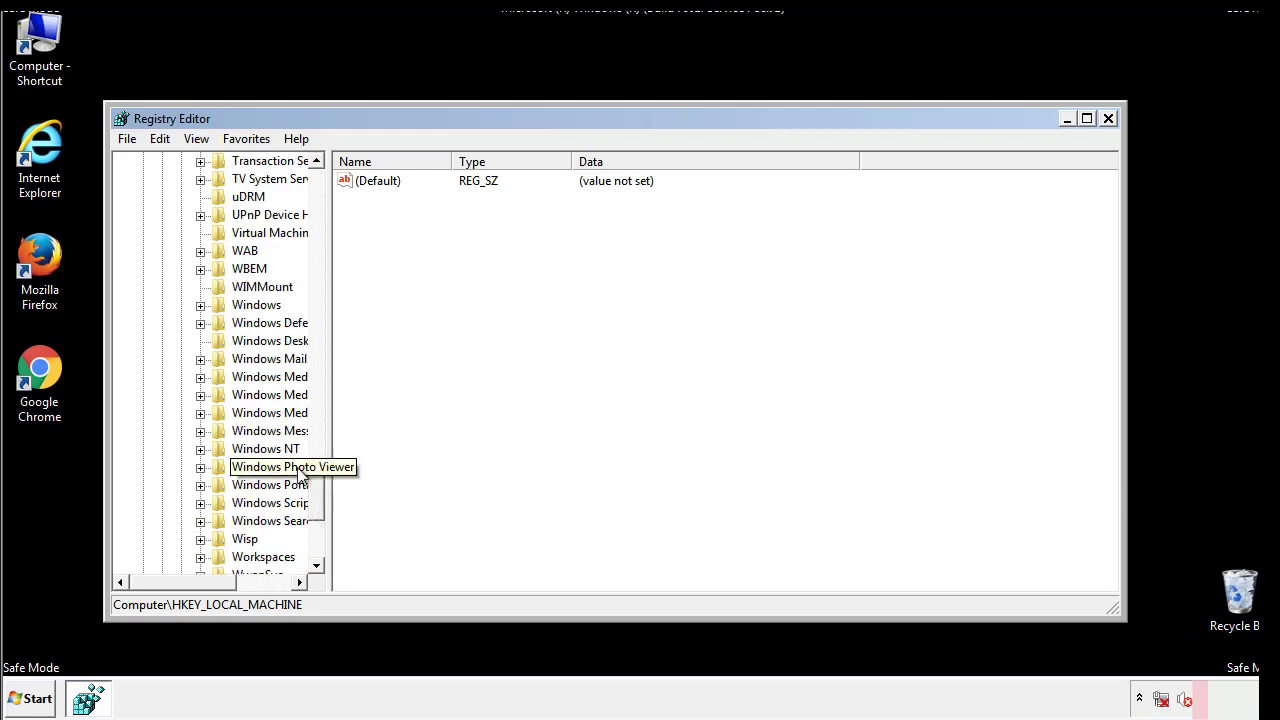
click(201, 306)
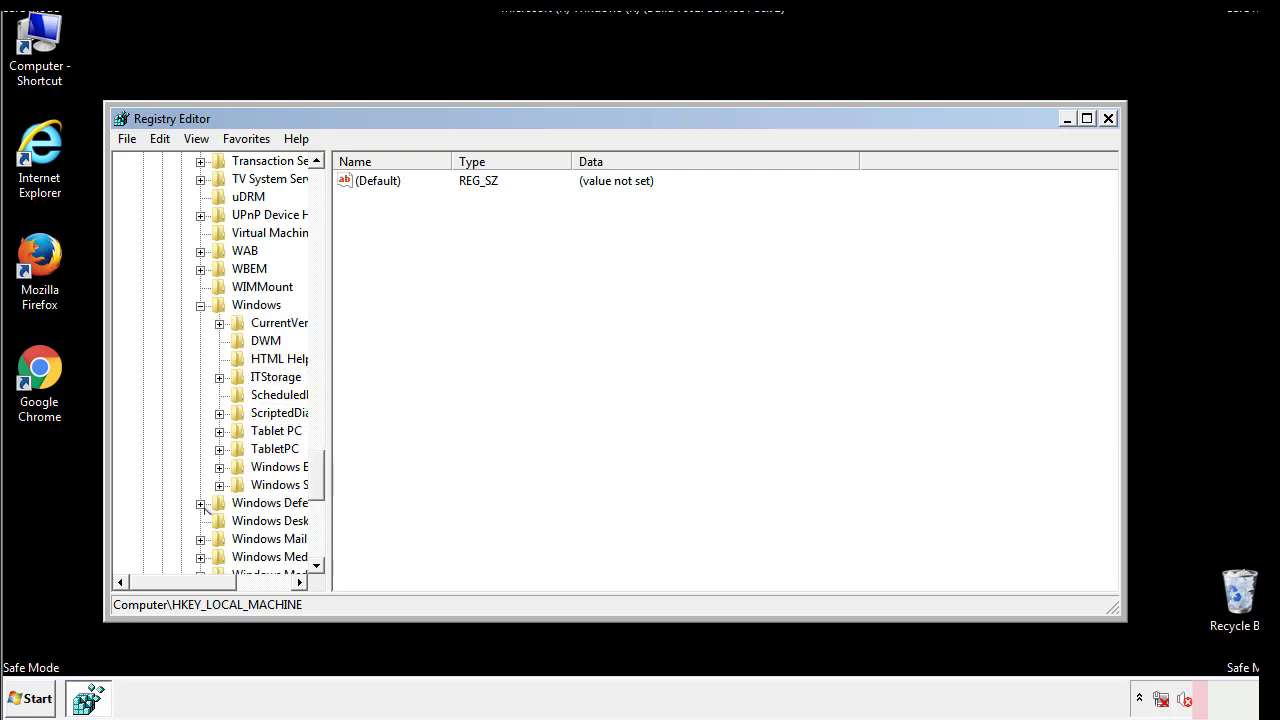
drag(175, 582, 205, 587)
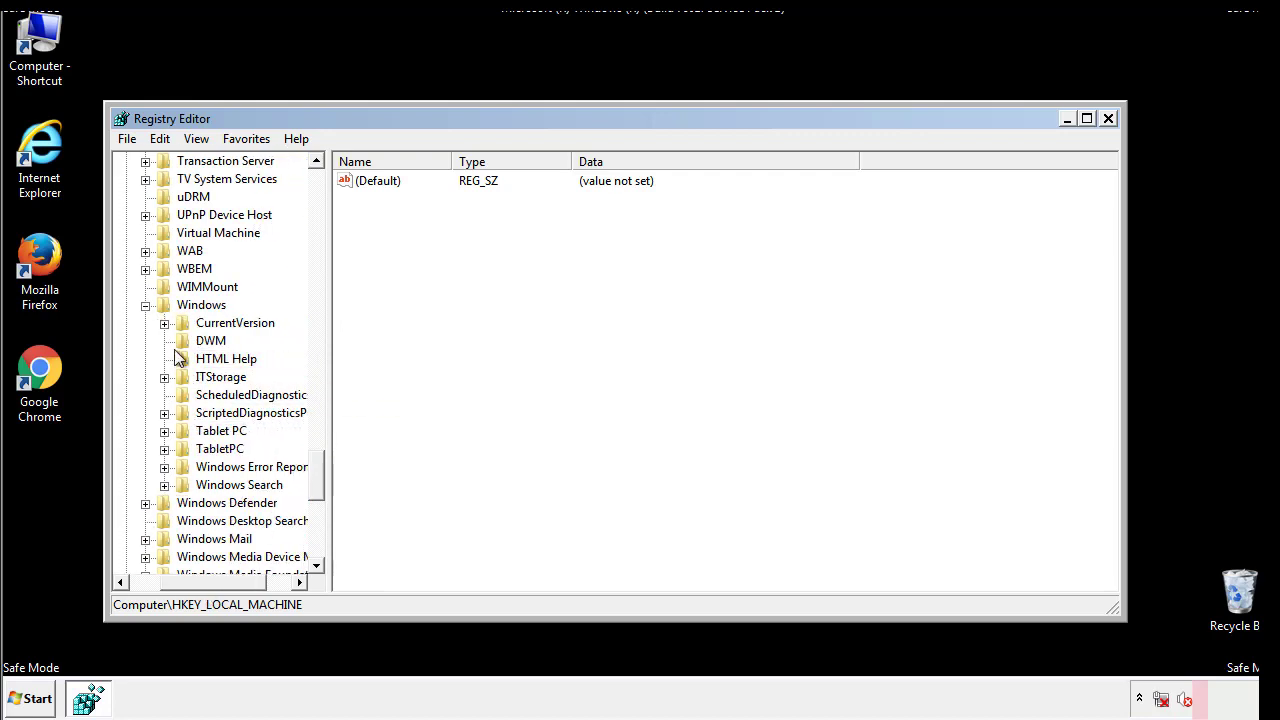
click(165, 323)
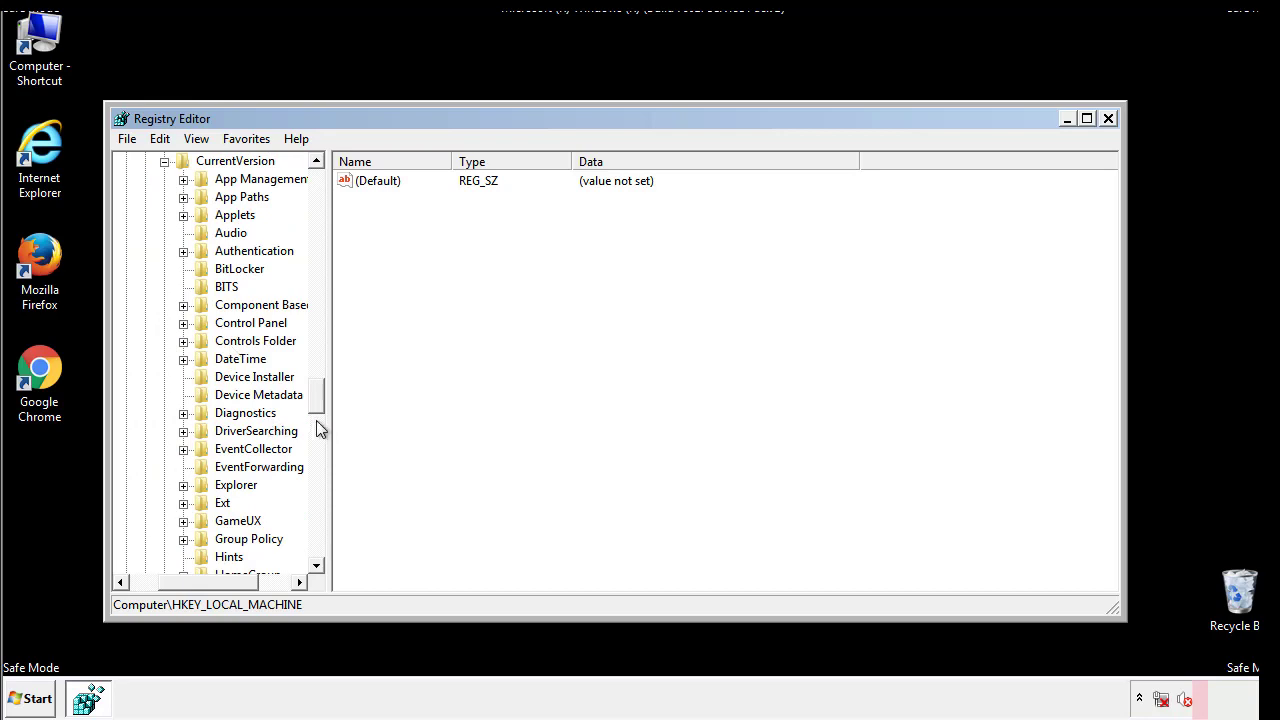
drag(320, 403, 318, 462)
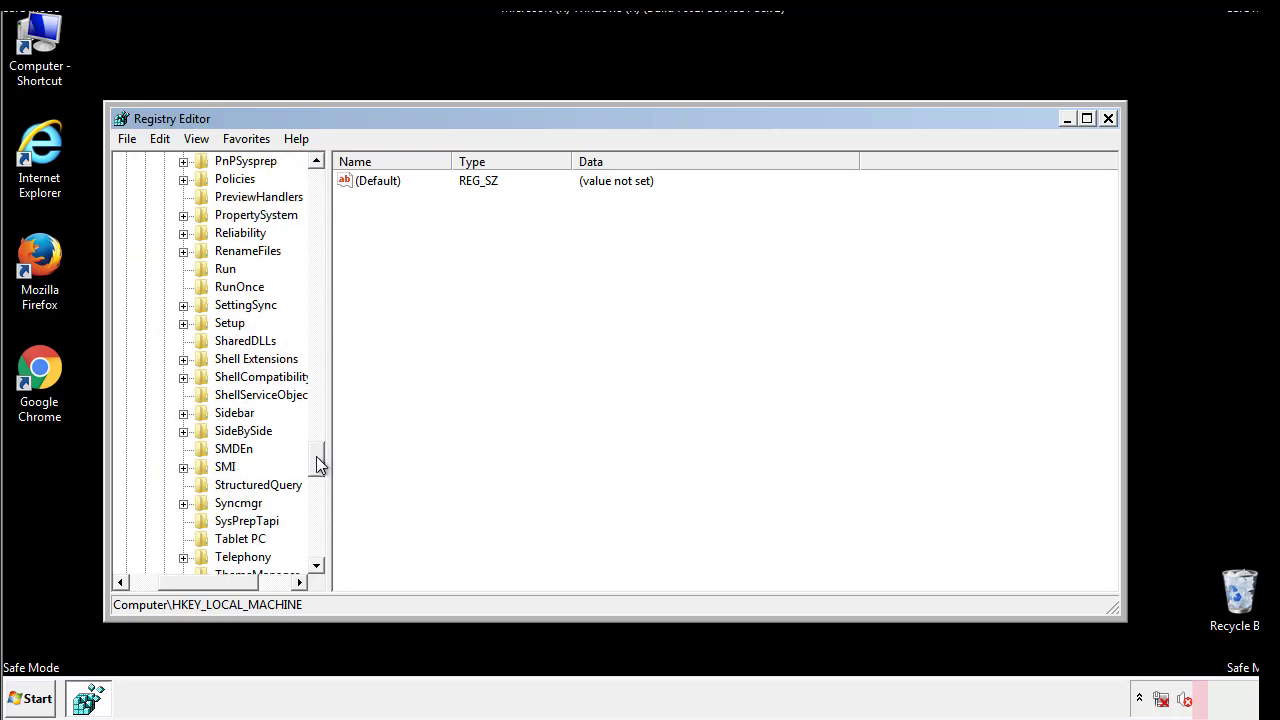
click(222, 270)
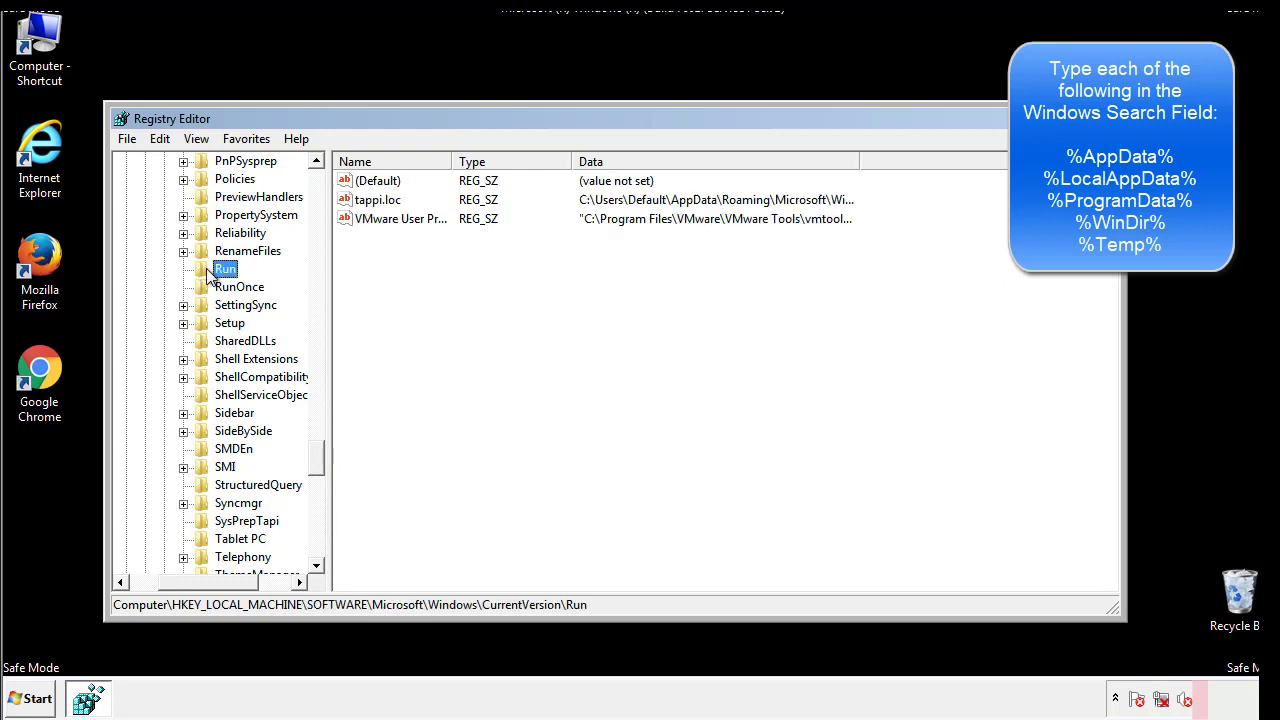
Delete the tappi.loc value from the HKEY_LOCAL_MACHINE Run key.
right_click(372, 202)
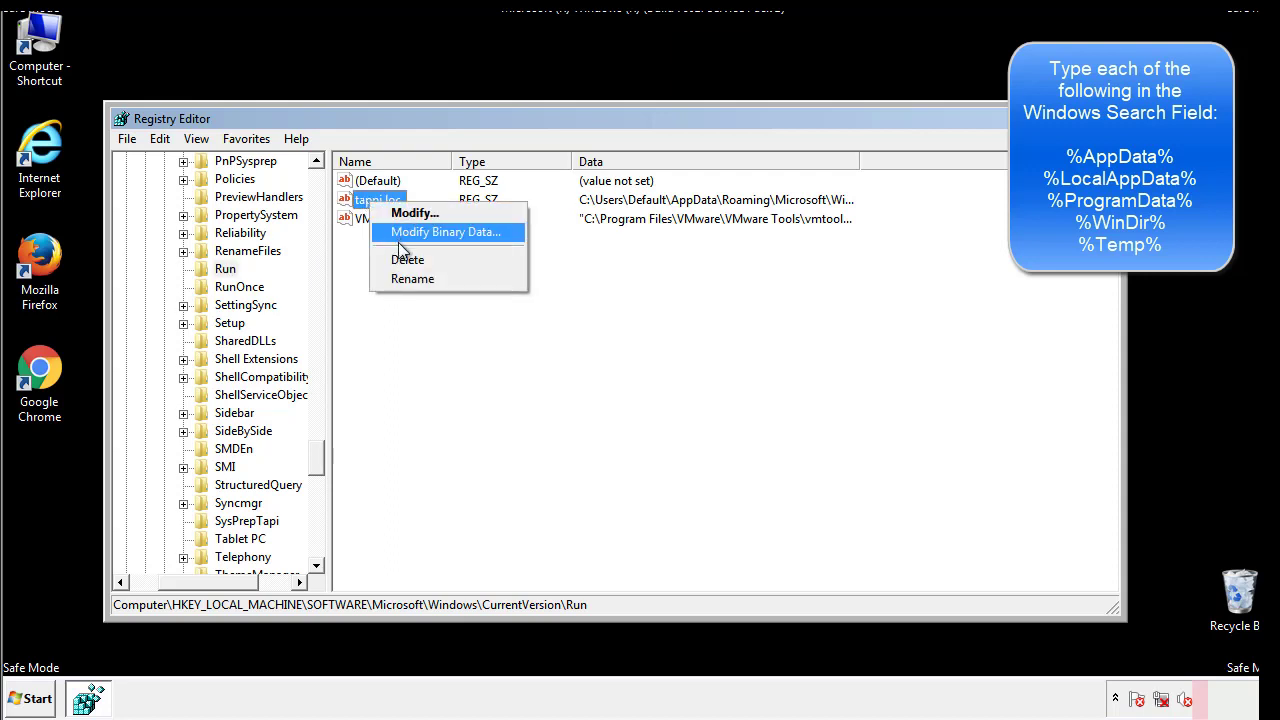
click(400, 258)
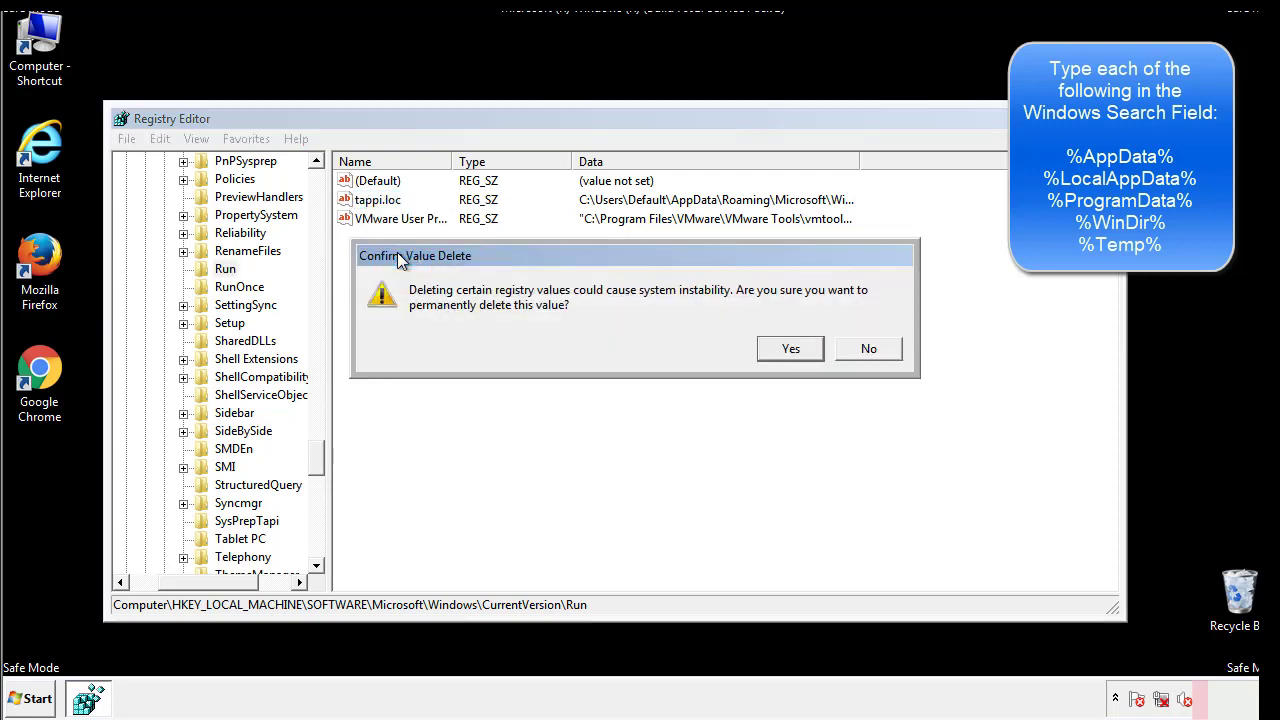
click(779, 349)
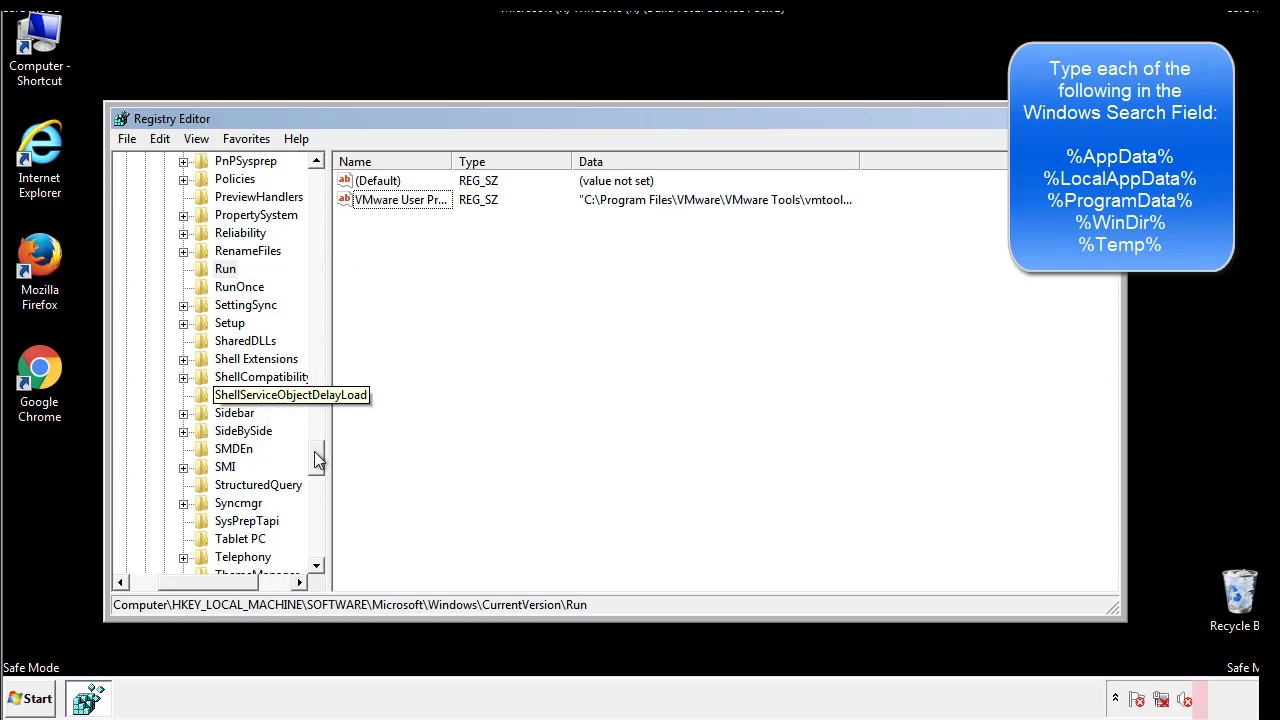
Collapse the HKEY_LOCAL_MACHINE branch in the registry tree.
drag(316, 458, 312, 552)
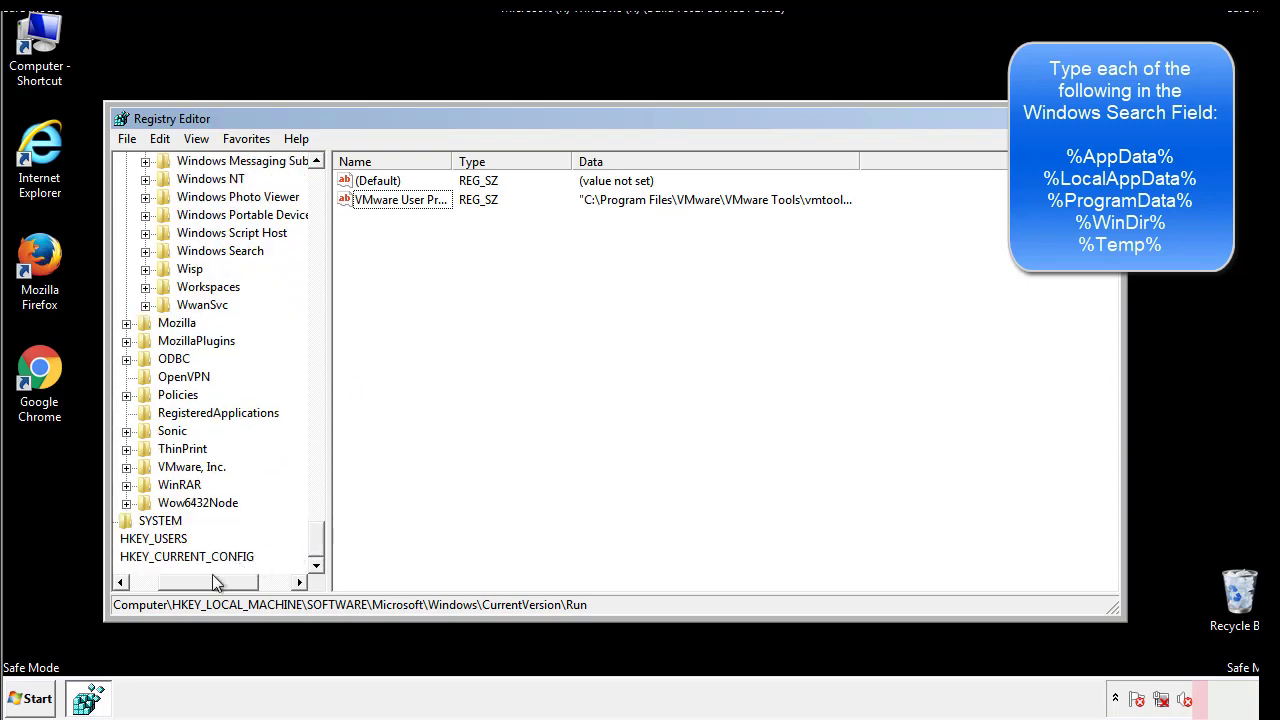
drag(212, 577, 173, 588)
drag(316, 540, 326, 190)
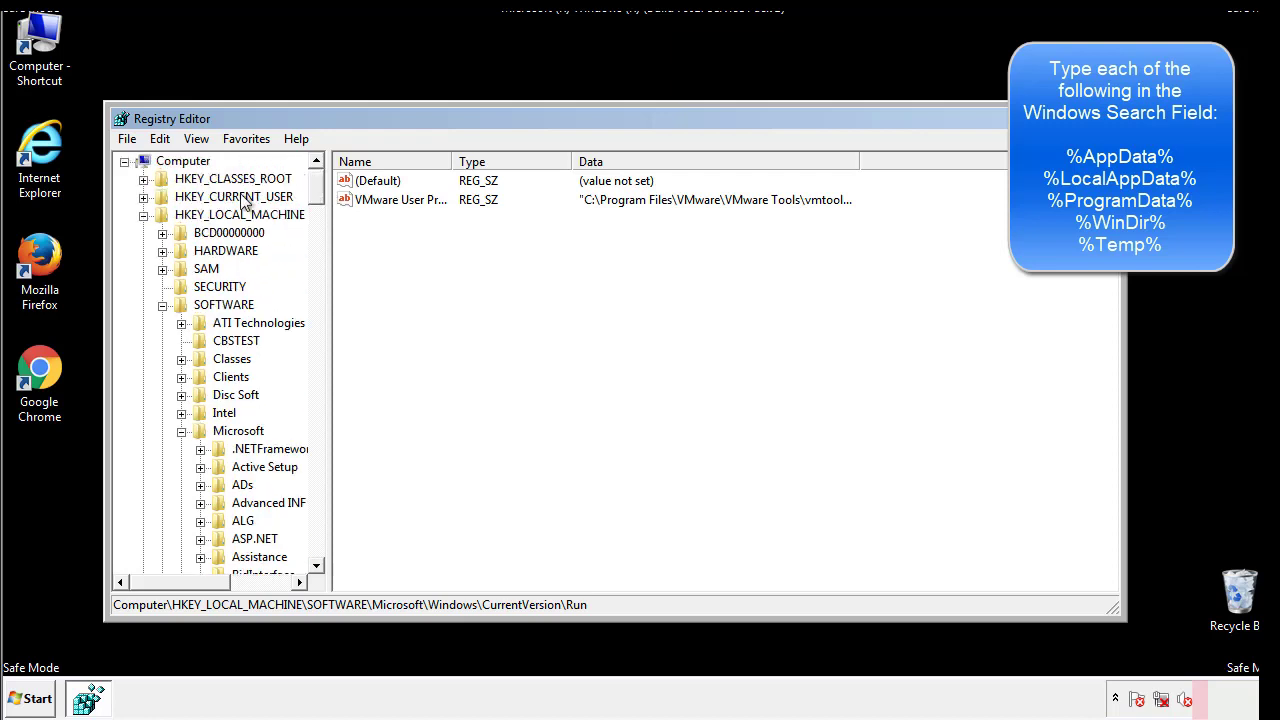
click(143, 215)
Open the Run key under HKEY_CURRENT_USER\Software\Microsoft\Windows\CurrentVersion and check its values for suspicious entries.
click(143, 197)
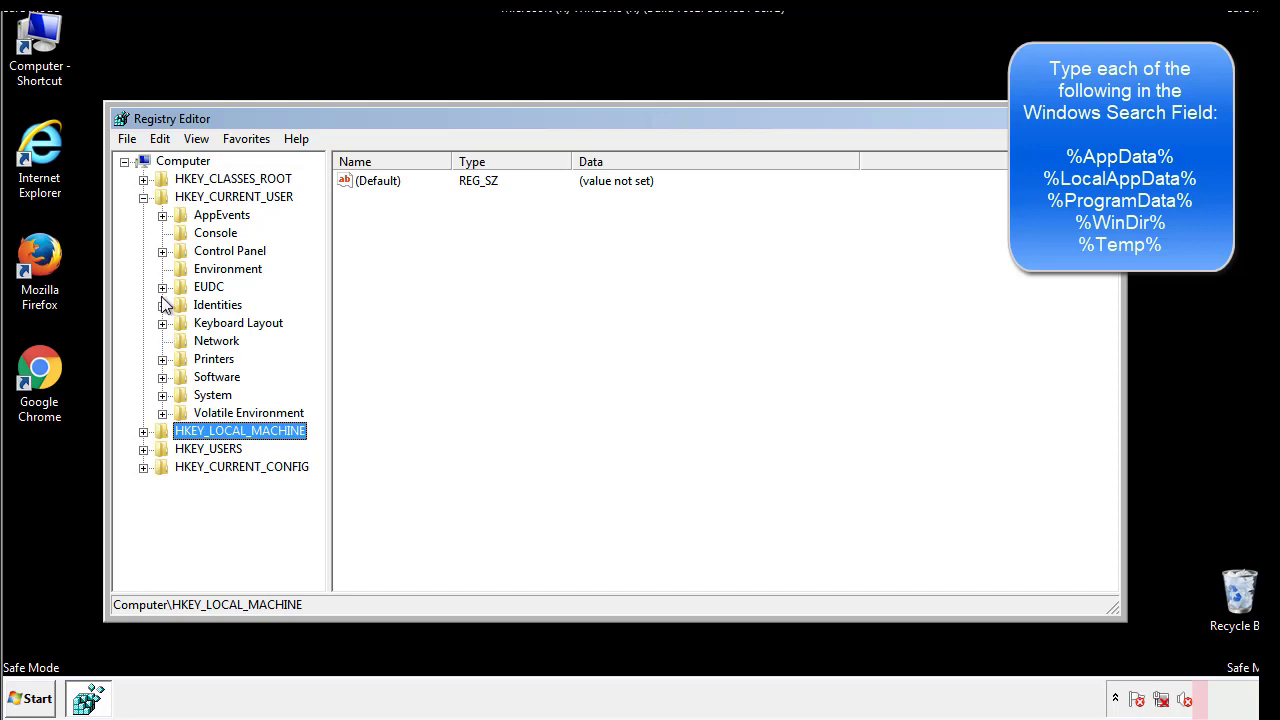
click(162, 377)
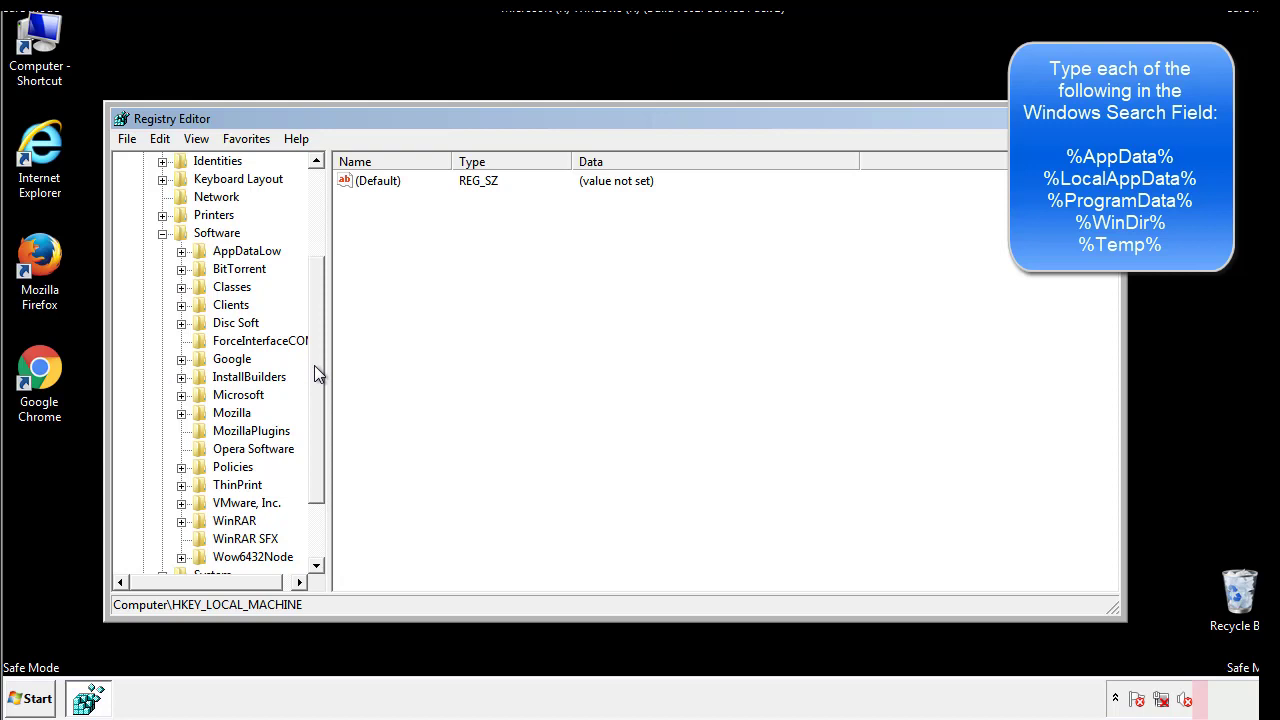
drag(314, 365, 315, 385)
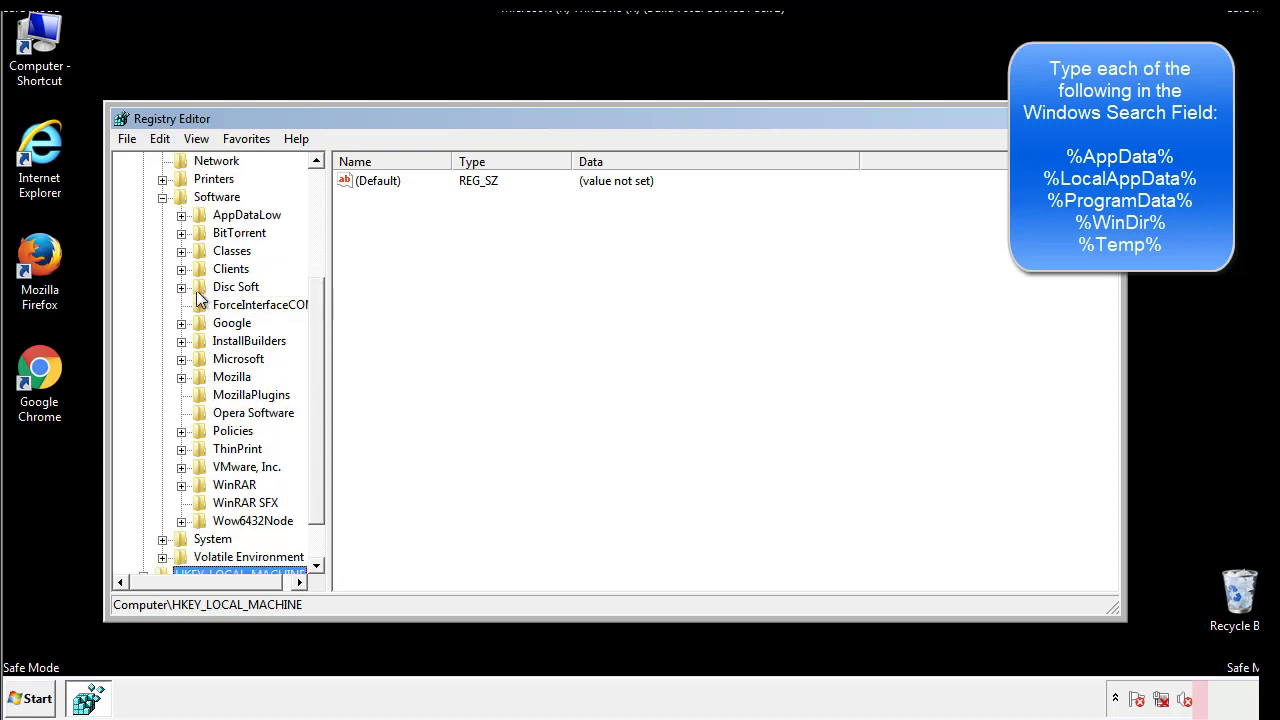
click(181, 360)
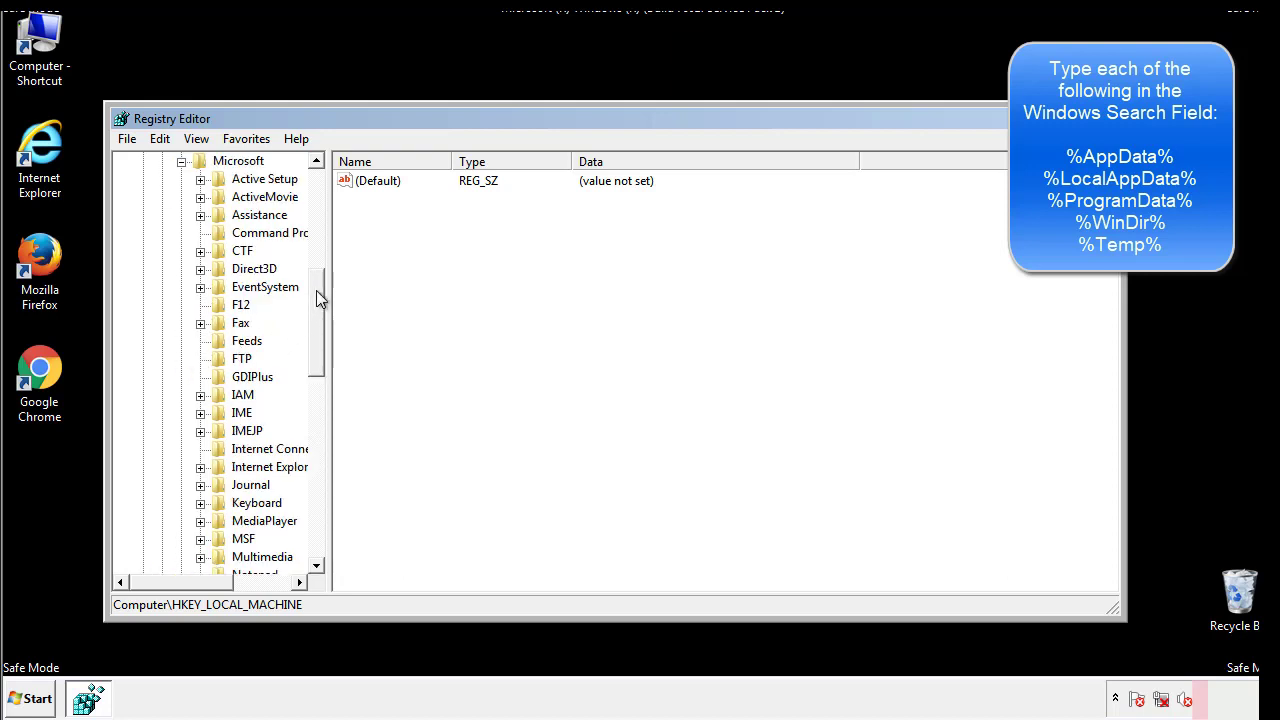
drag(316, 290, 315, 416)
click(201, 341)
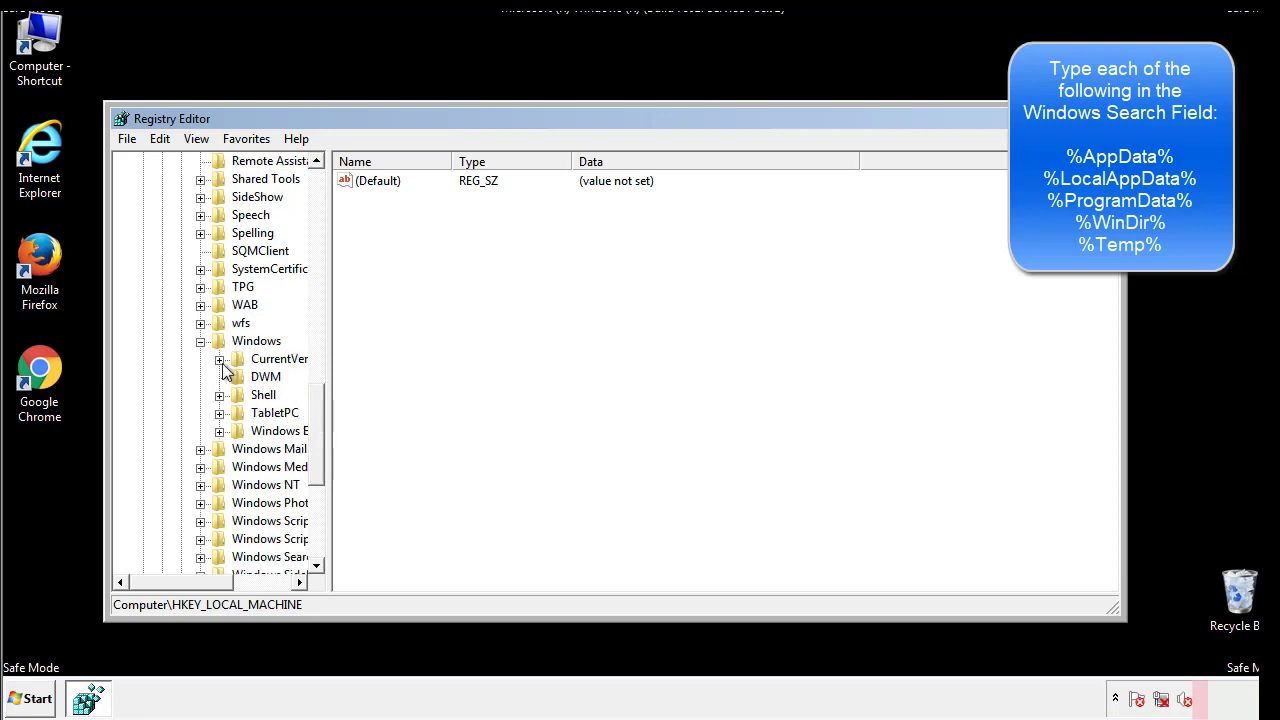
click(219, 359)
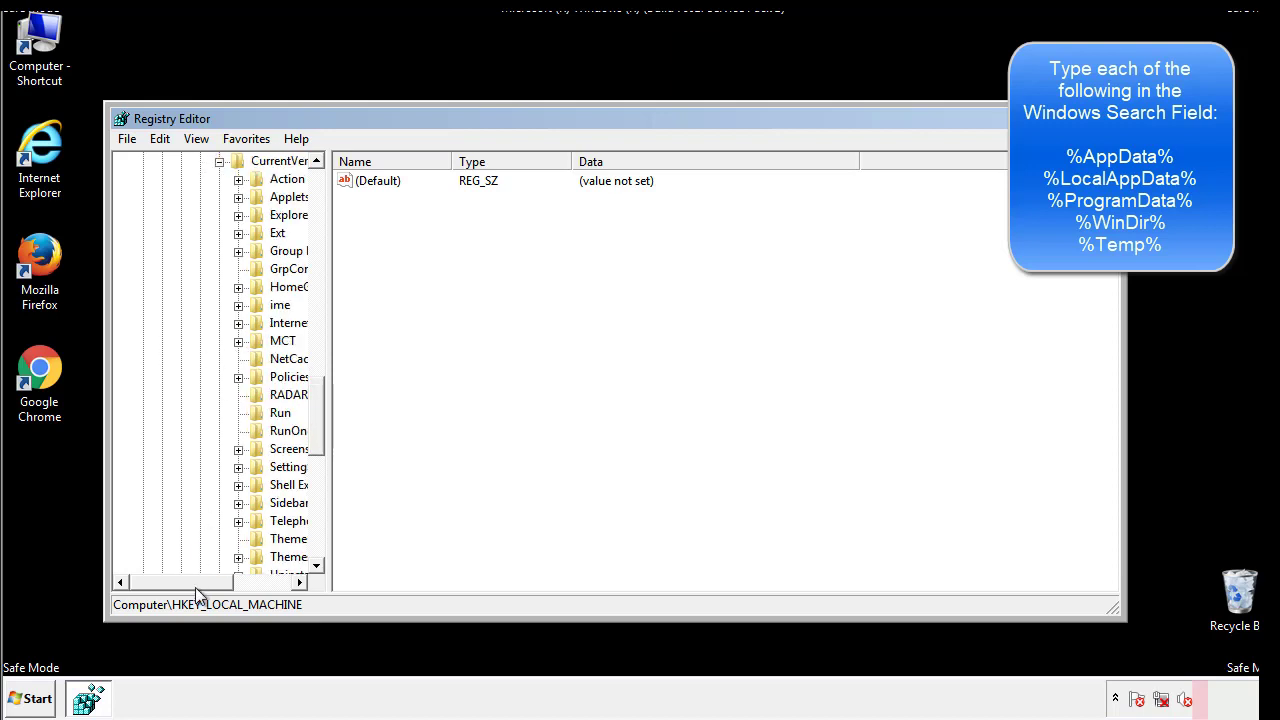
drag(195, 587, 226, 584)
click(221, 412)
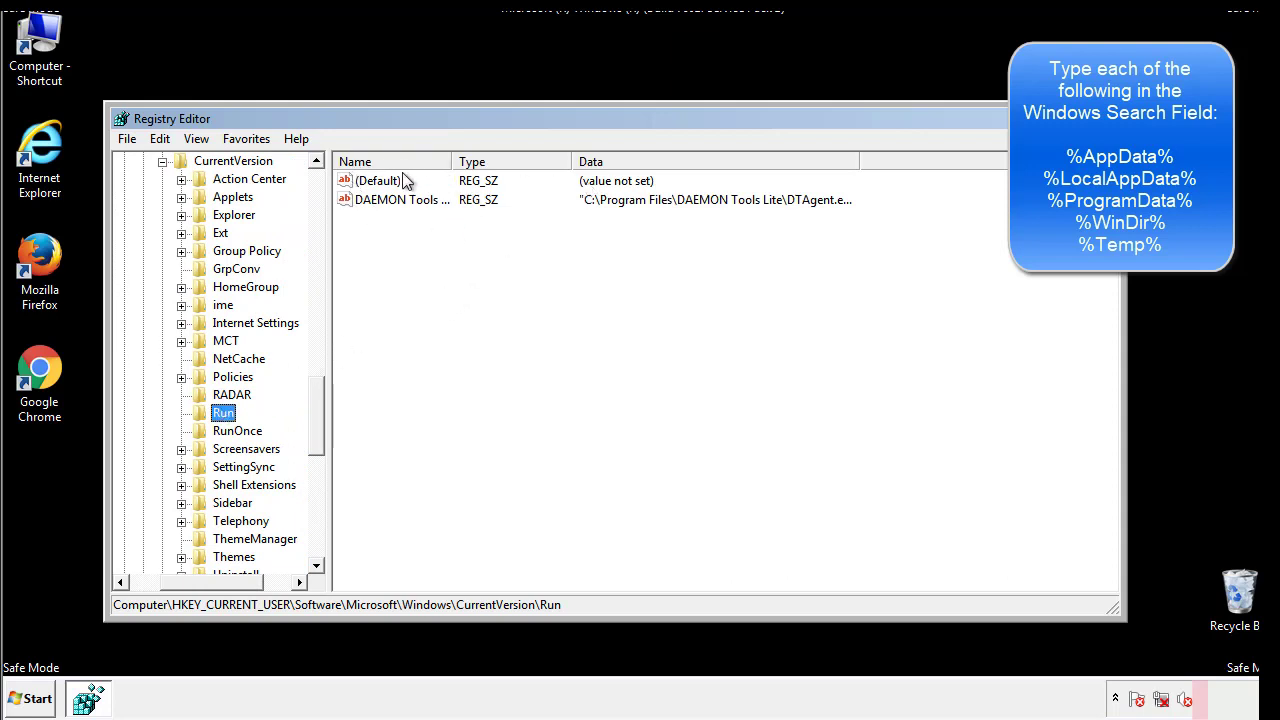
click(587, 238)
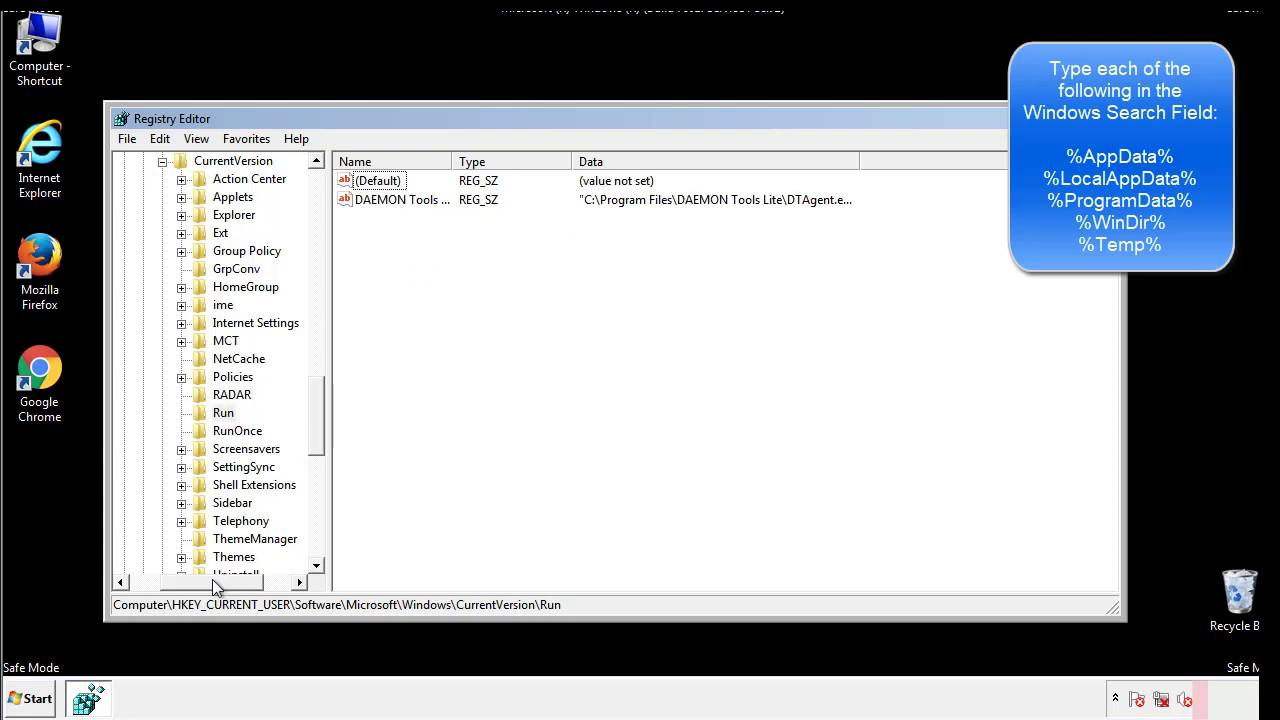
Collapse the Windows key under HKEY_CURRENT_USER\Software\Microsoft and return to the start of the registry tree.
drag(212, 579, 186, 581)
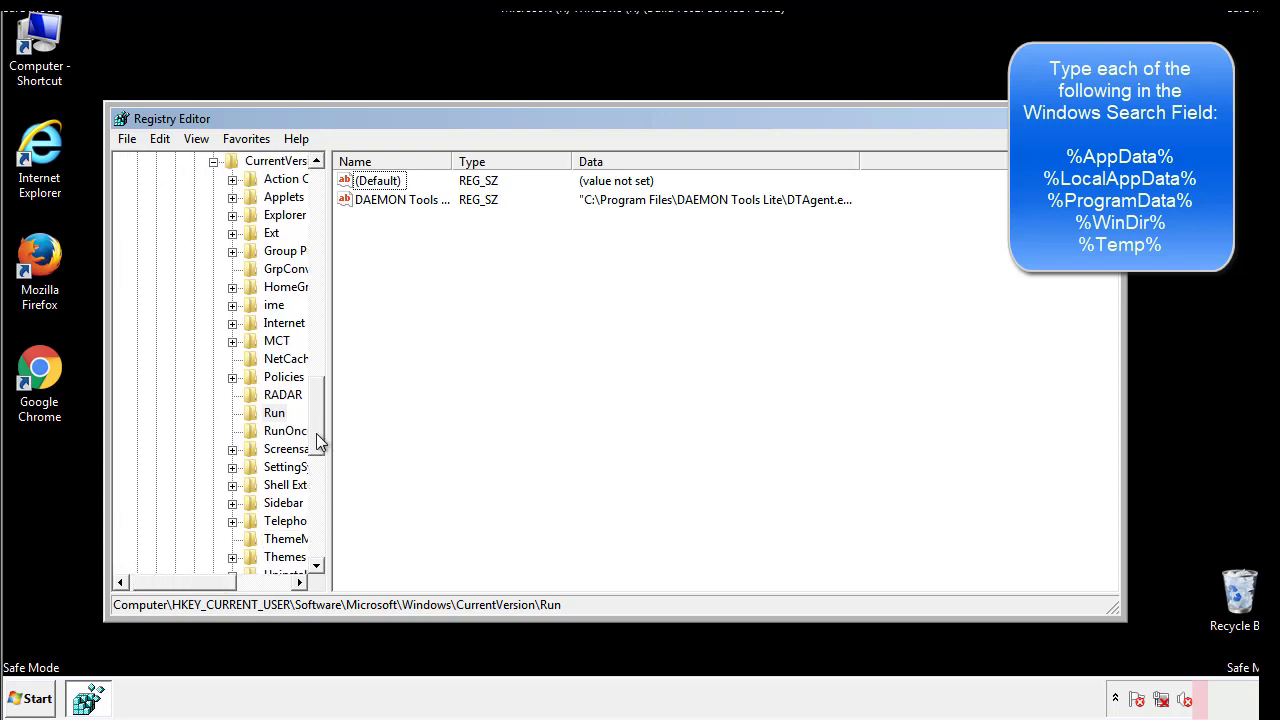
drag(319, 443, 319, 382)
click(196, 467)
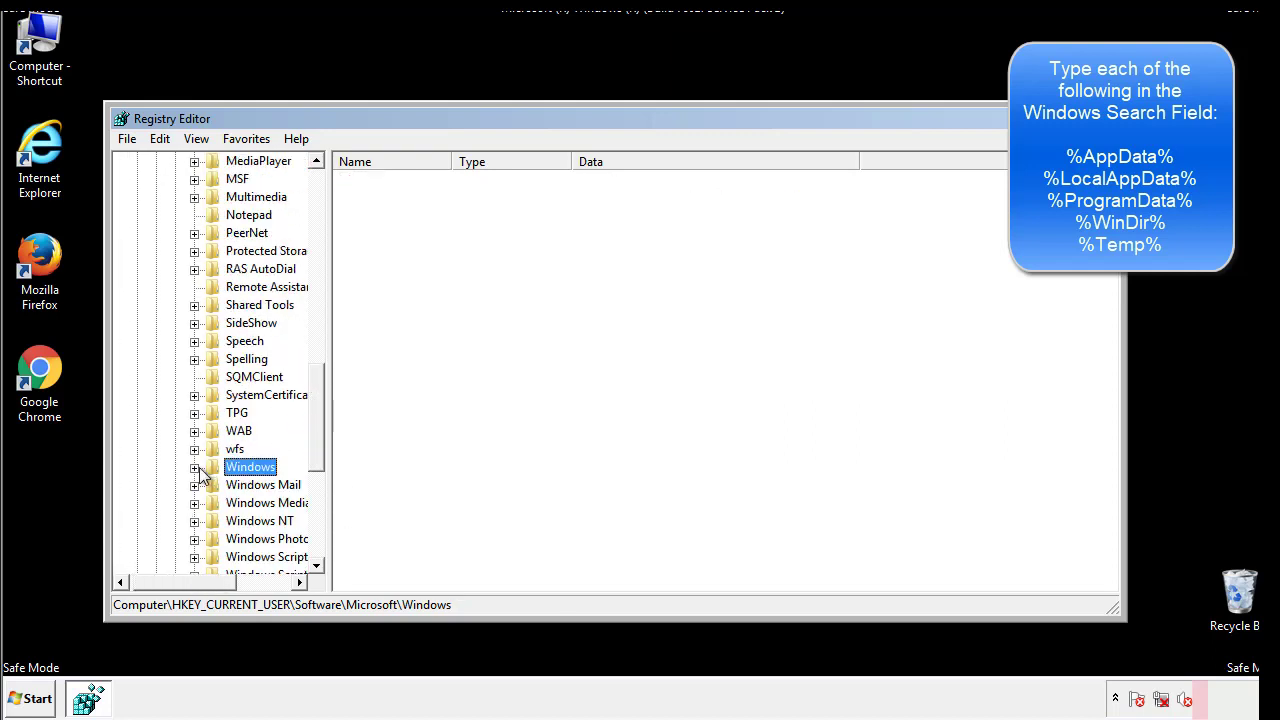
drag(320, 445, 322, 223)
Search the registry for %temp% in keys, values and data.
click(172, 142)
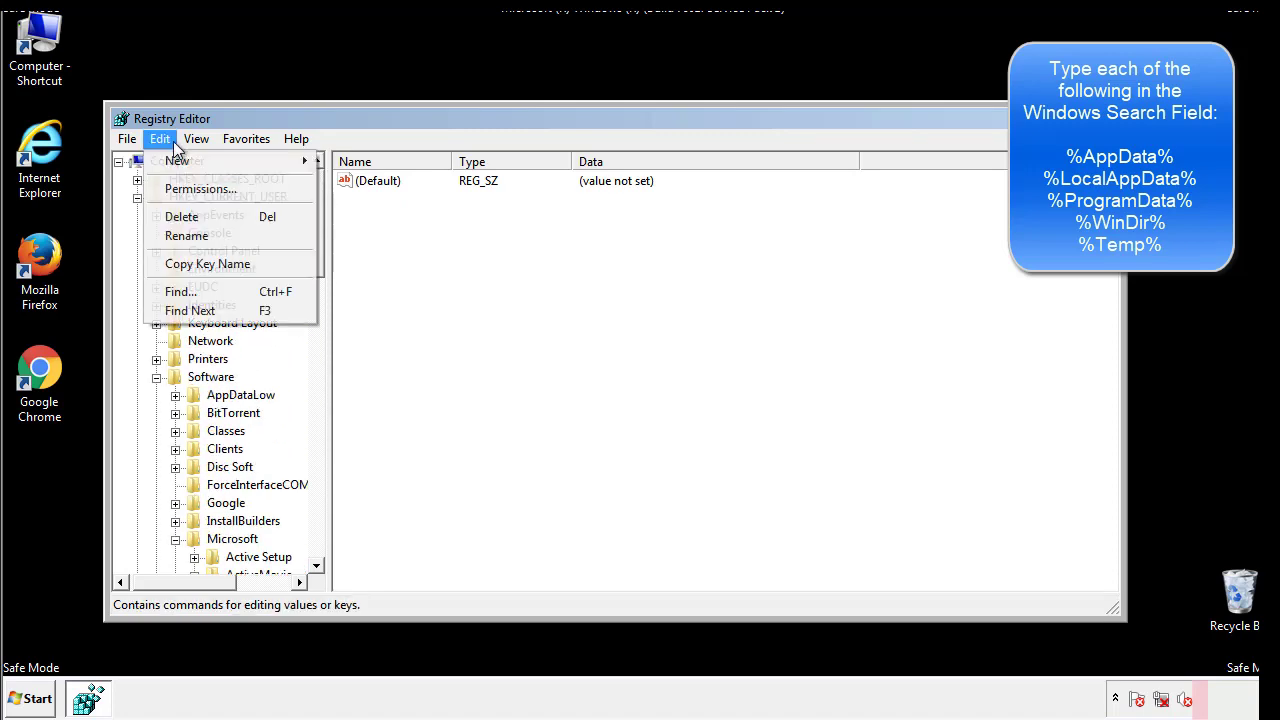
click(181, 291)
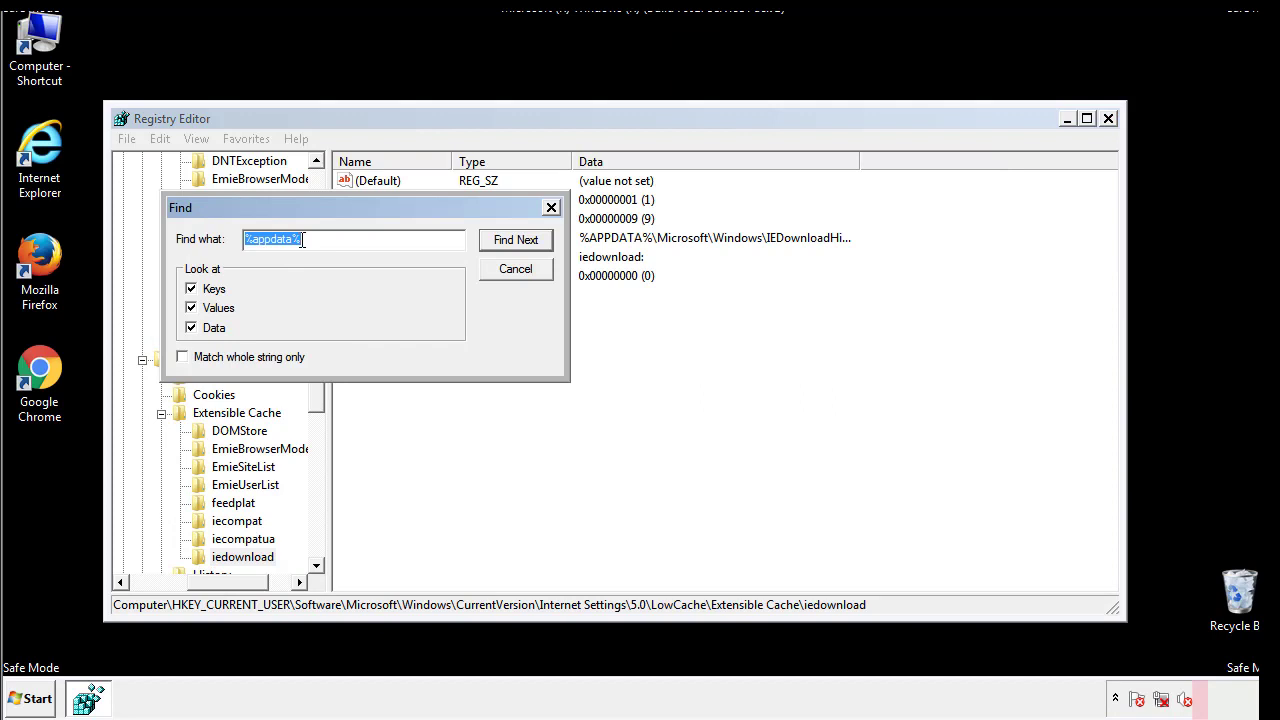
text(%temp%)
key(Return)
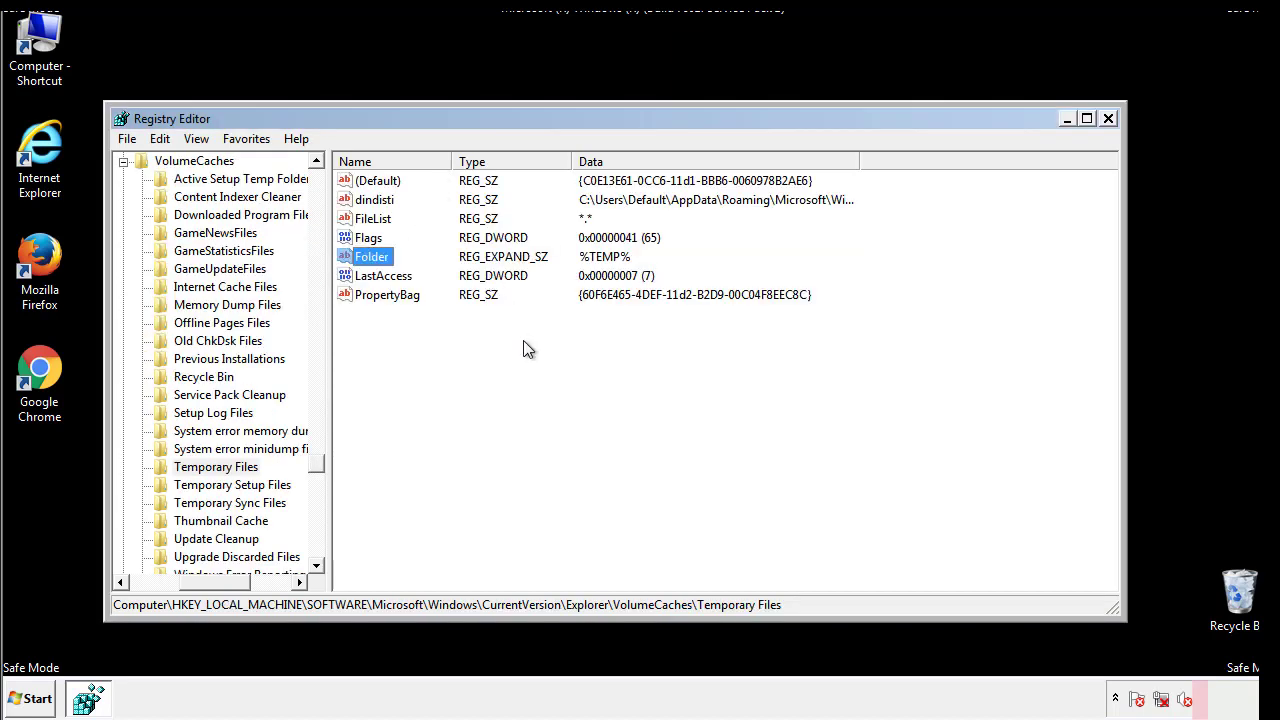
Delete all values in the Temporary Files key under VolumeCaches, then close the Registry Editor.
drag(410, 320, 361, 183)
right_click(361, 180)
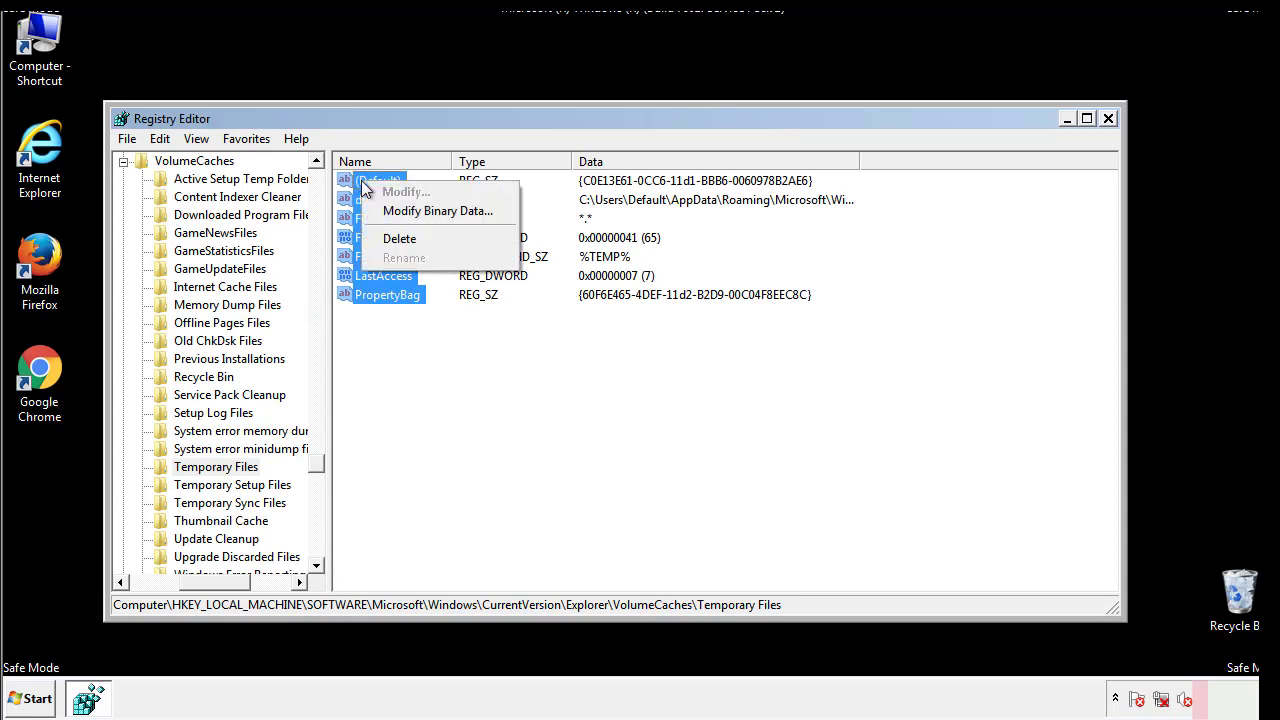
click(392, 242)
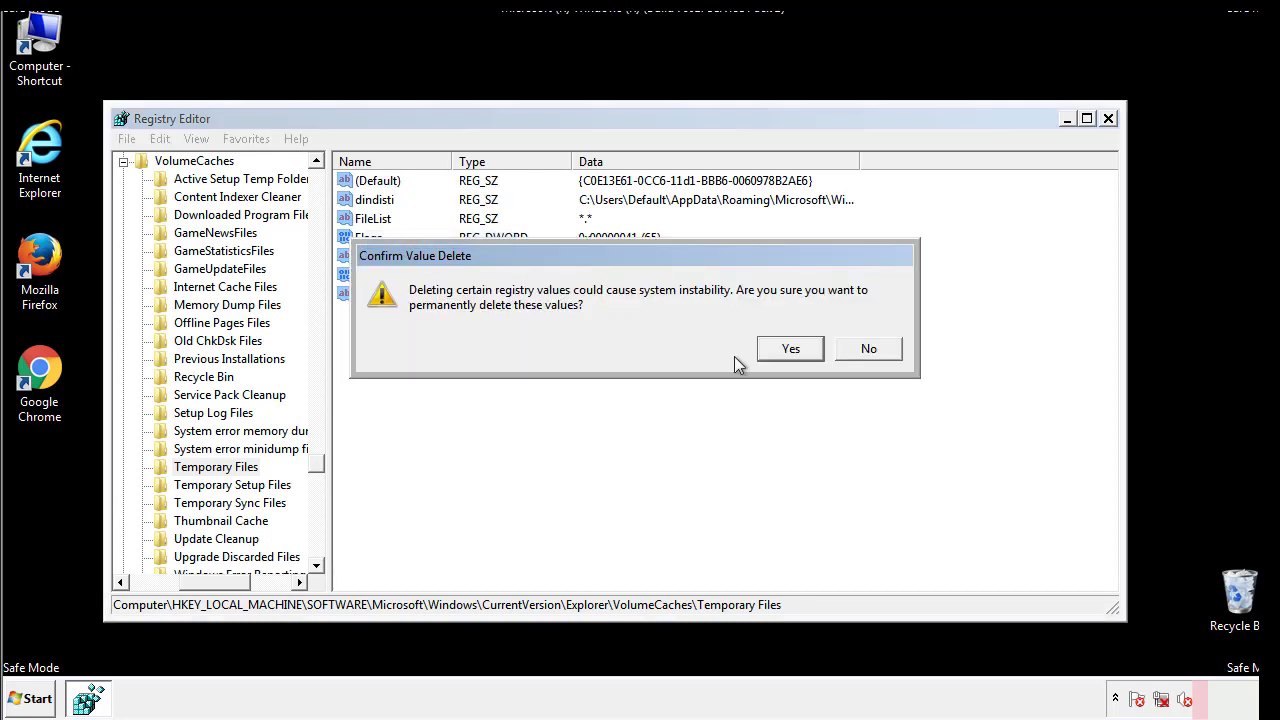
click(808, 352)
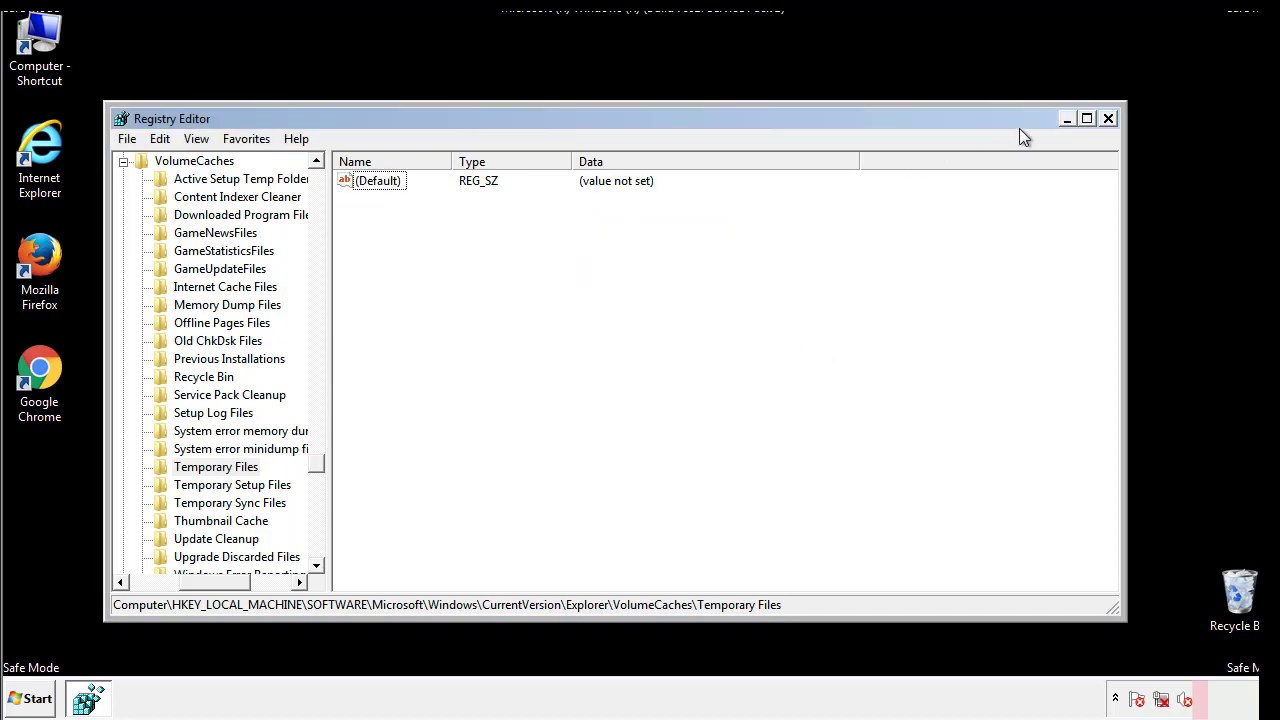
click(1110, 120)
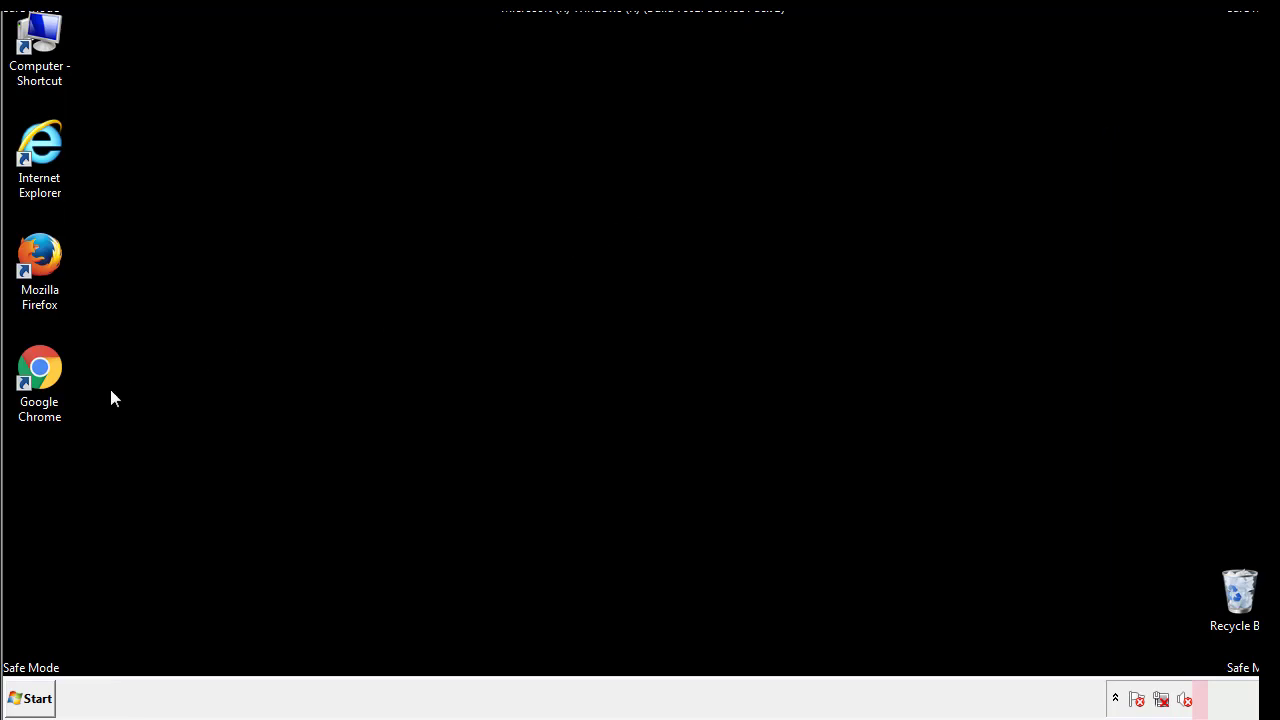
Open the System Configuration utility by searching for msconfig.
click(24, 702)
click(69, 654)
text(ms)
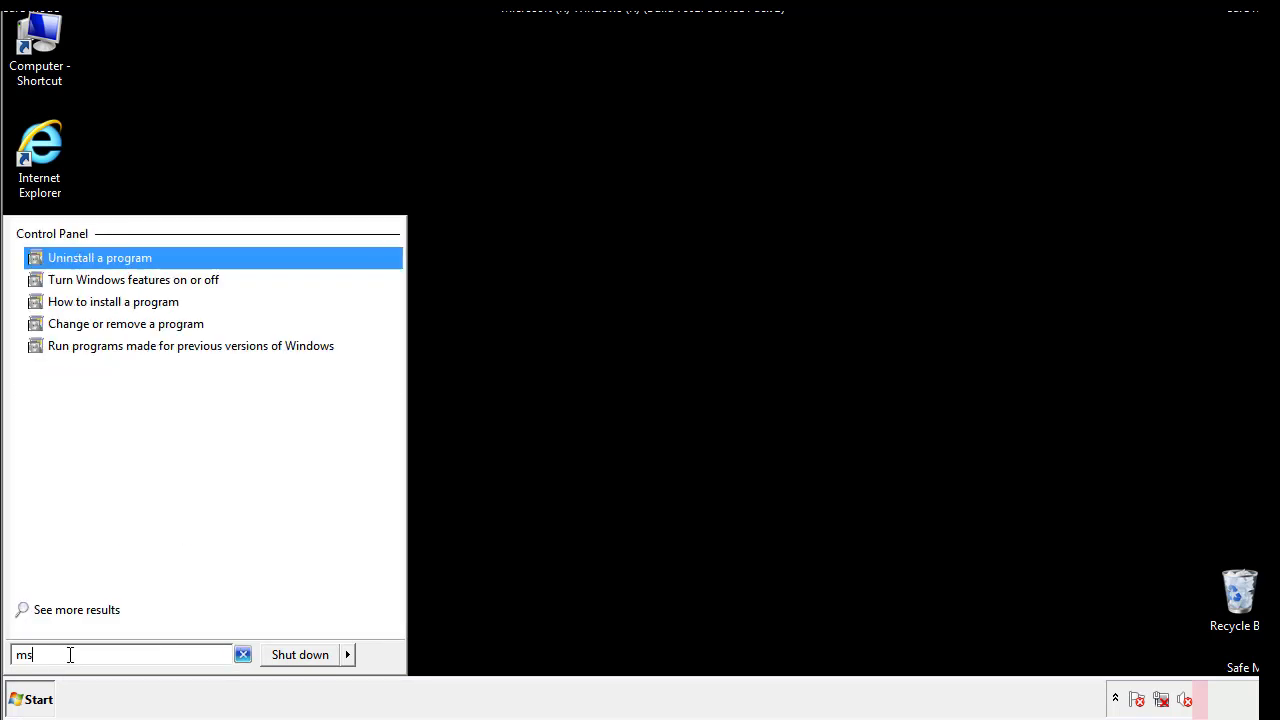
text(conf)
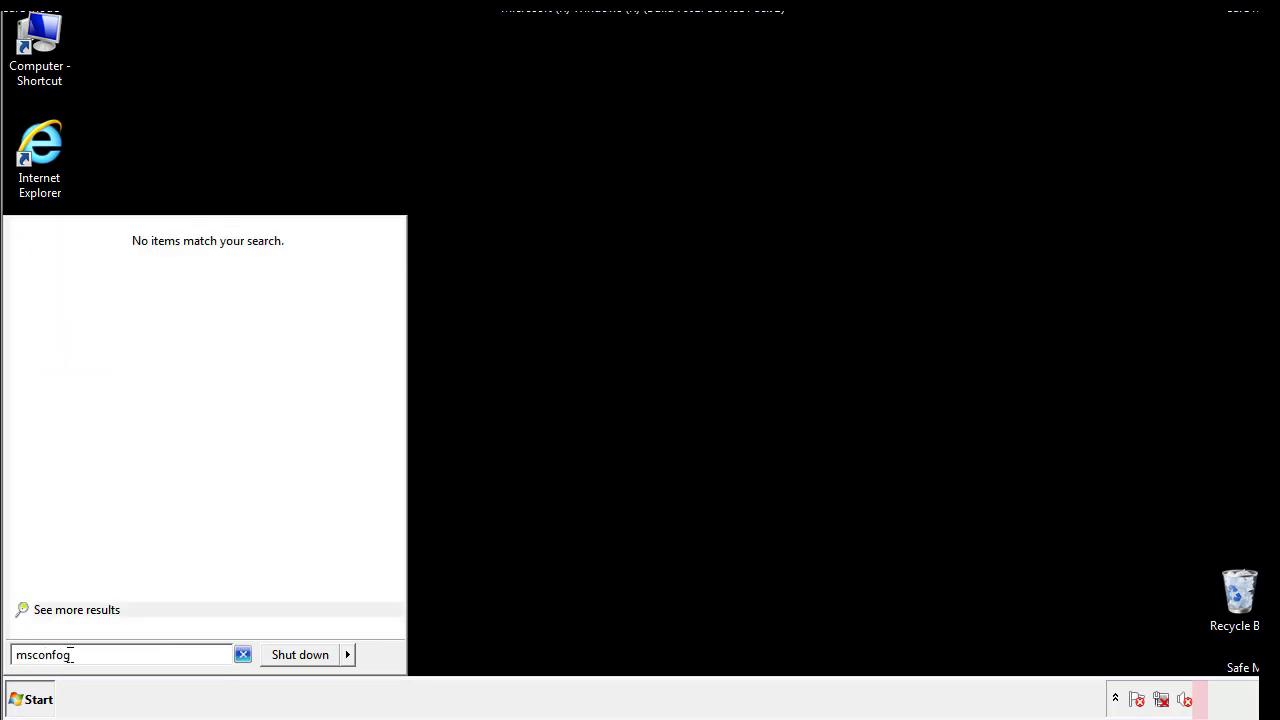
text(ig)
key(Return)
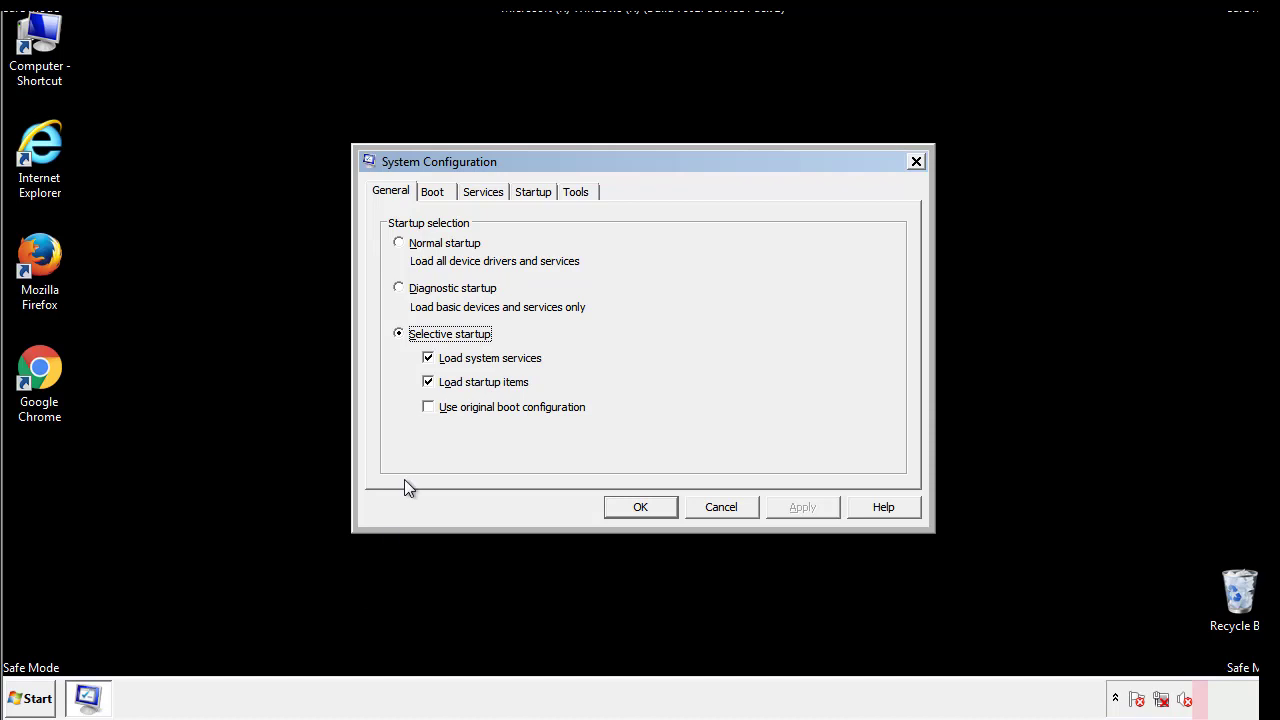
Turn off Safe boot in the boot options, apply the change and restart the computer.
click(433, 192)
click(403, 384)
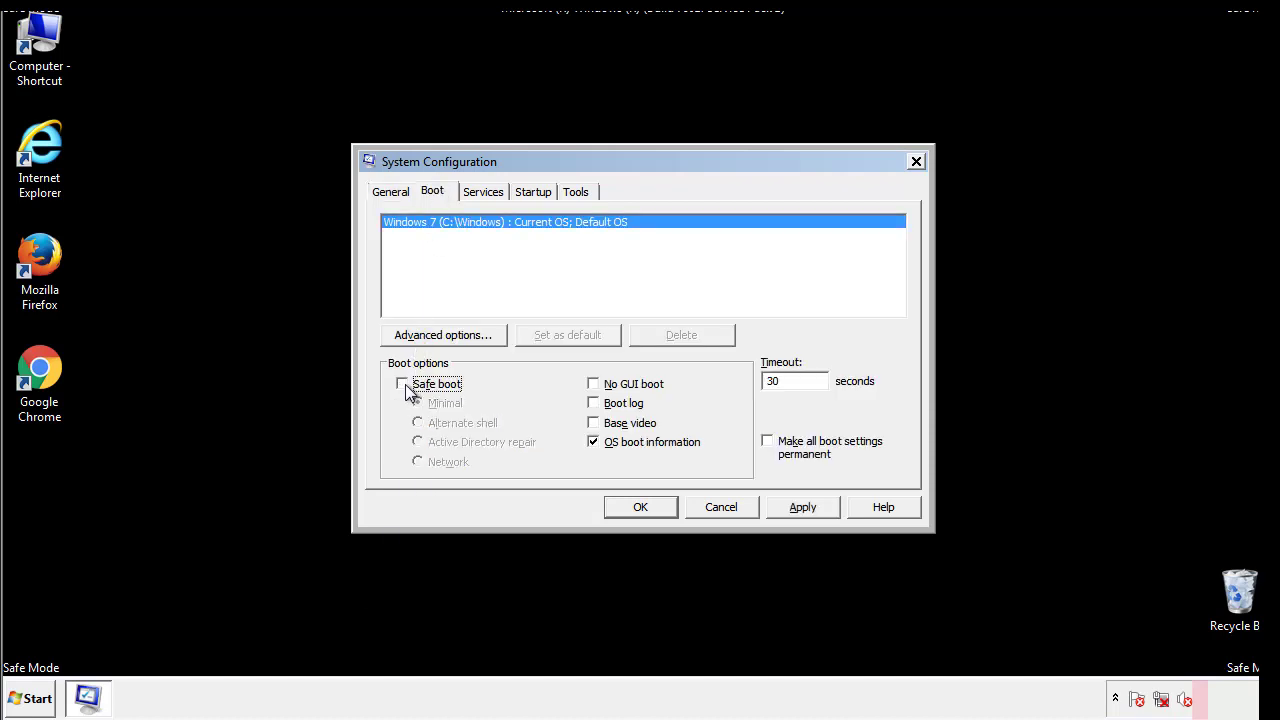
click(805, 508)
click(662, 508)
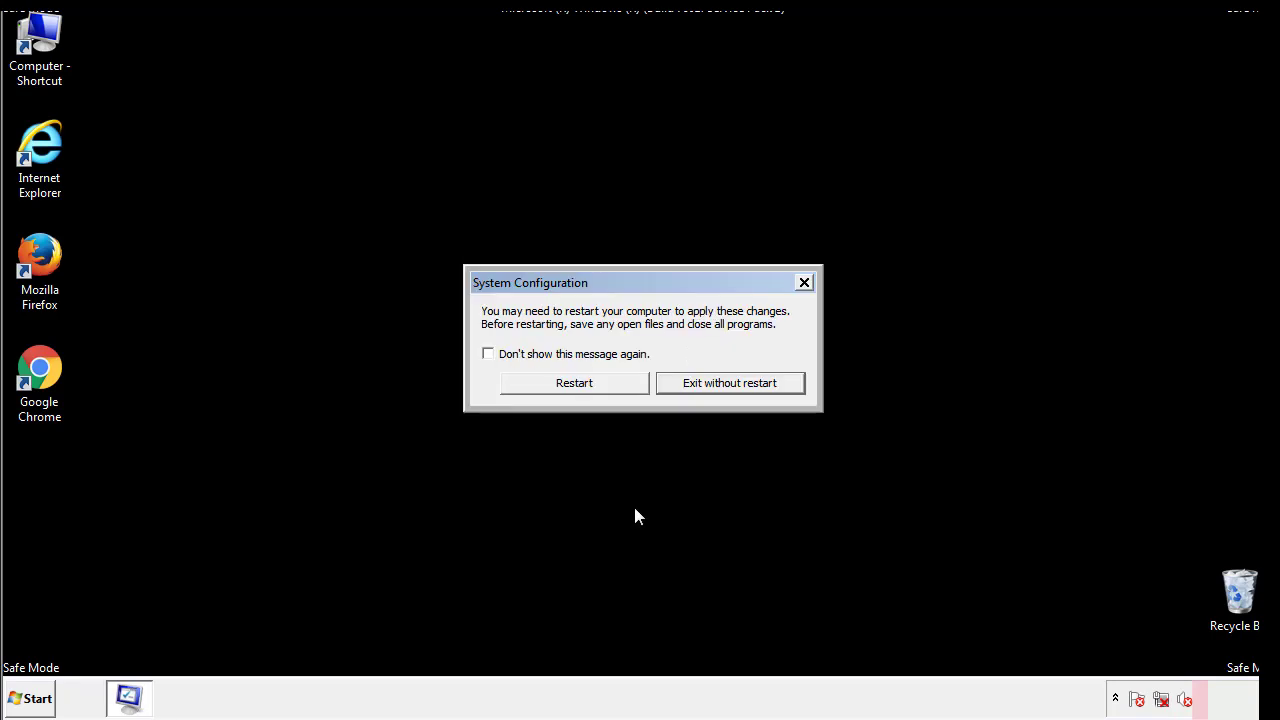
click(592, 390)
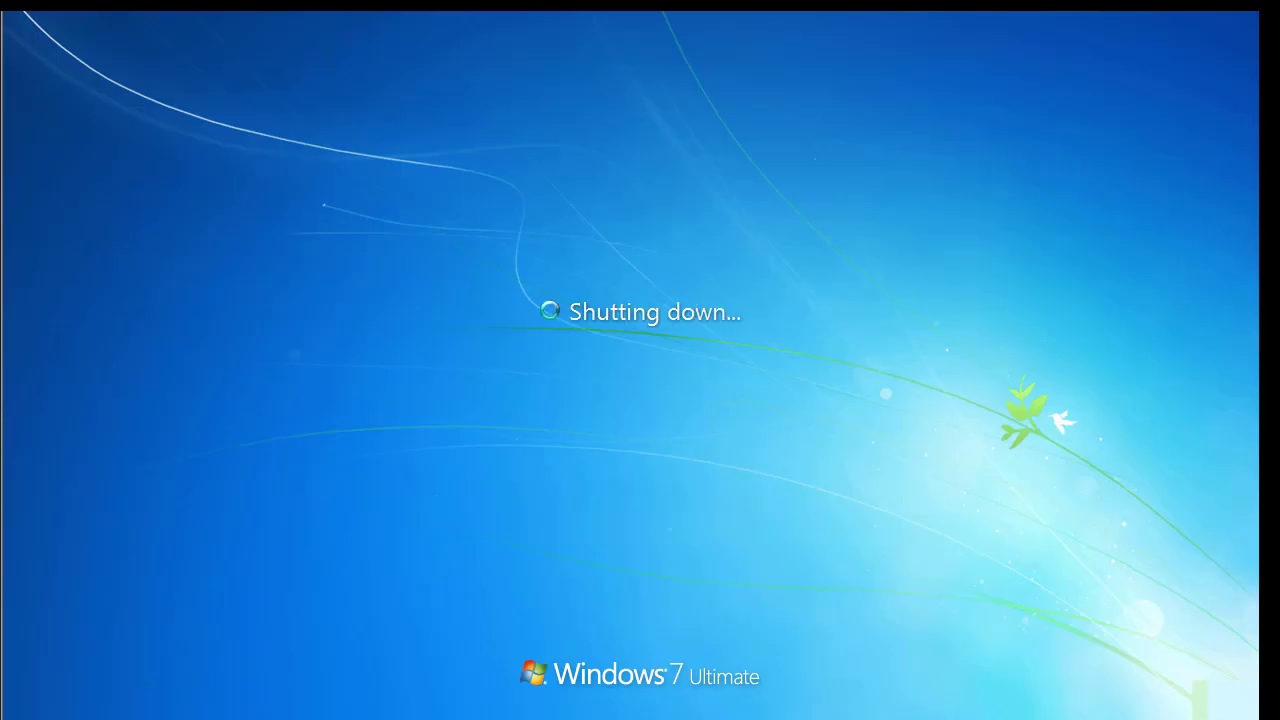